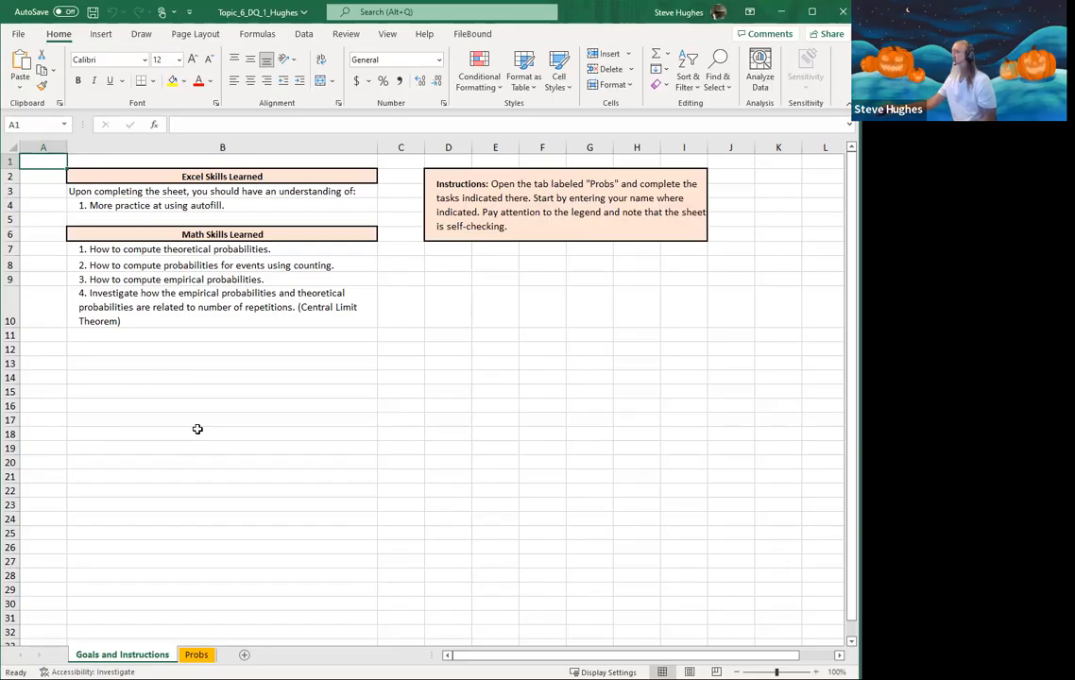
On the Probs sheet, enter the formula =count(C:C) in A7 for the Table 1 number of rolls.
{"action": "left_click", "coordinate": [196, 654]}
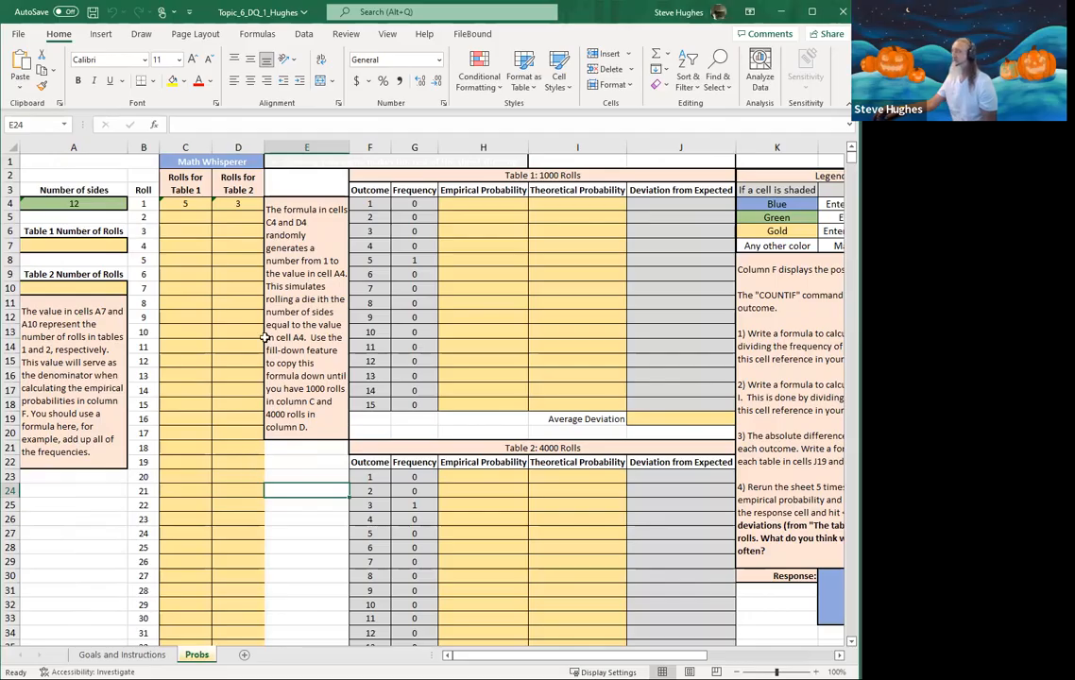
{"action": "left_click", "coordinate": [85, 246]}
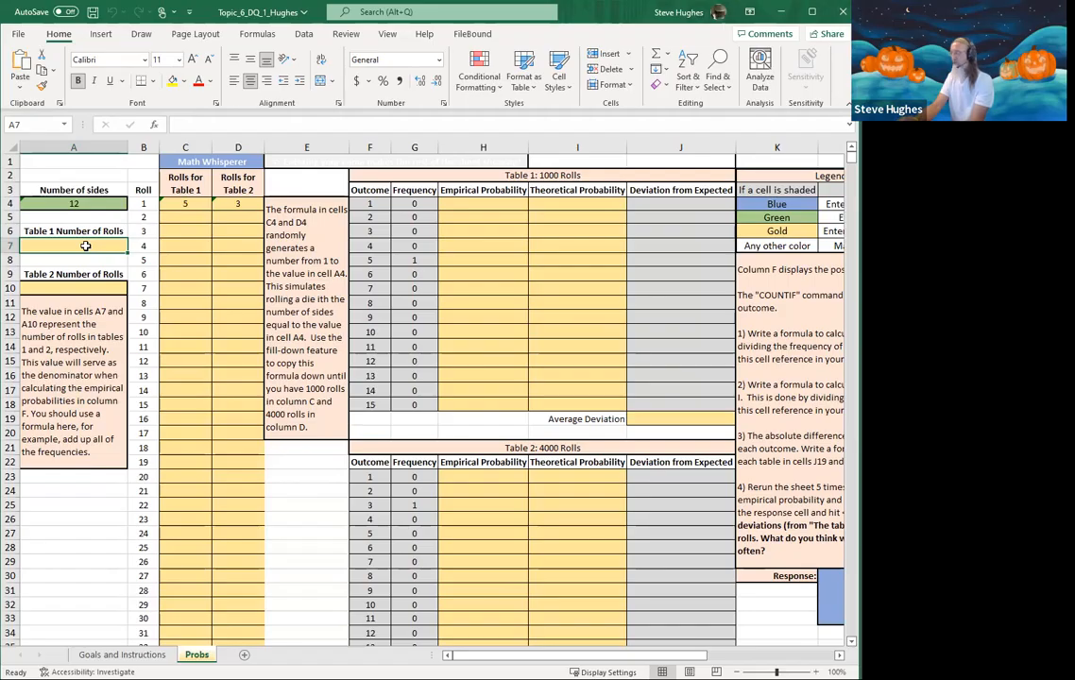
{"action": "type", "text": "="}
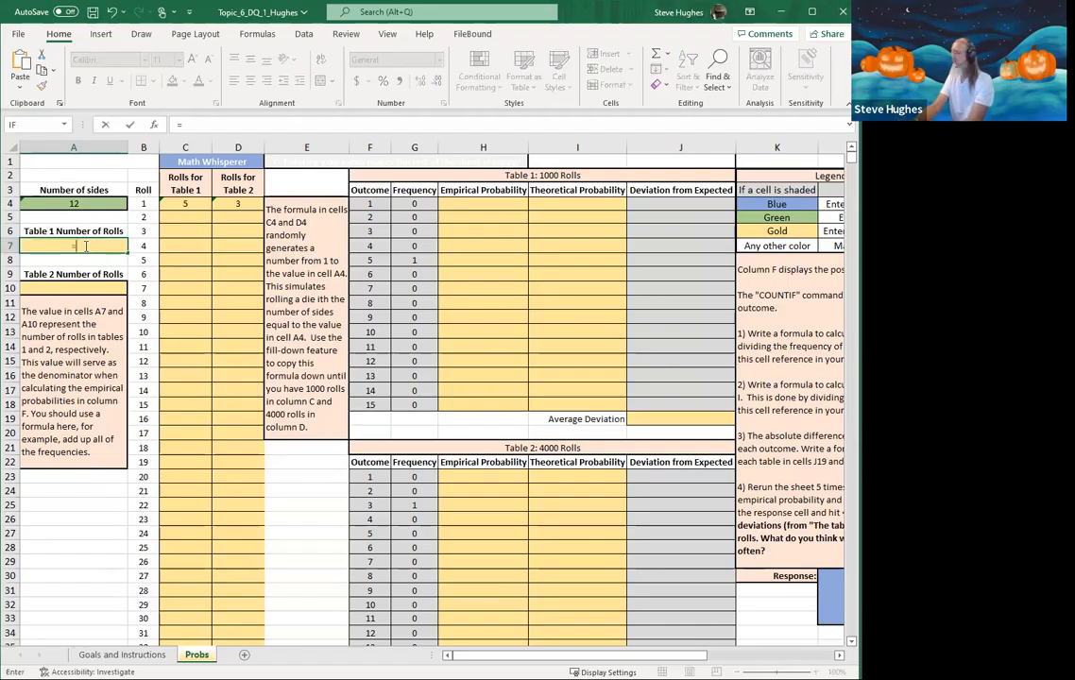
{"action": "type", "text": "count"}
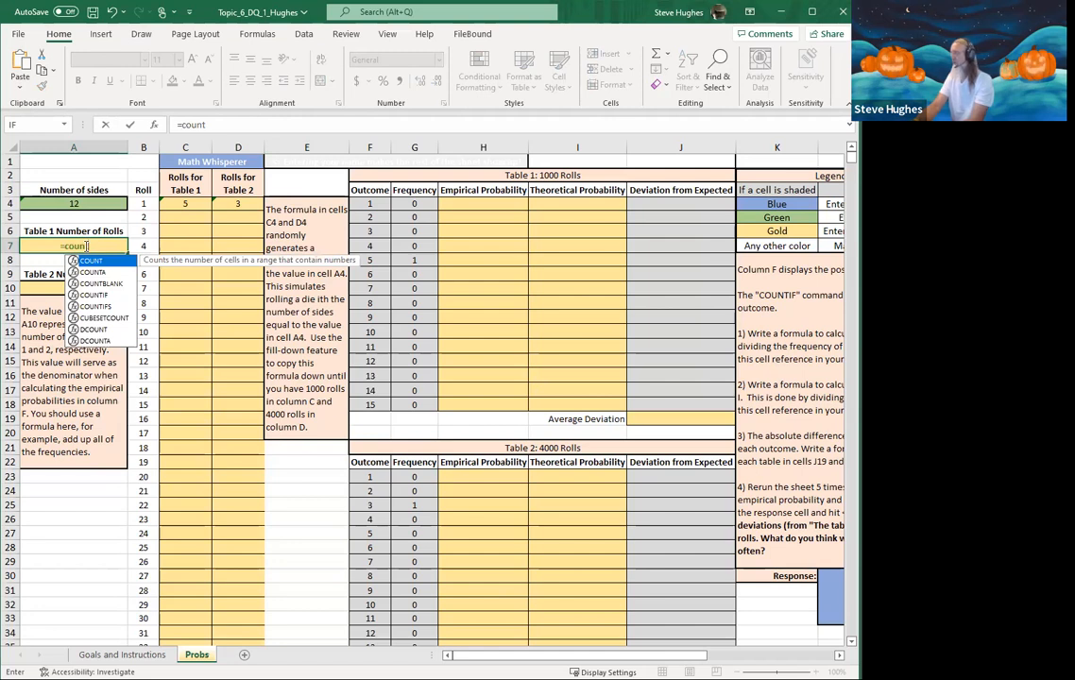
{"action": "type", "text": "("}
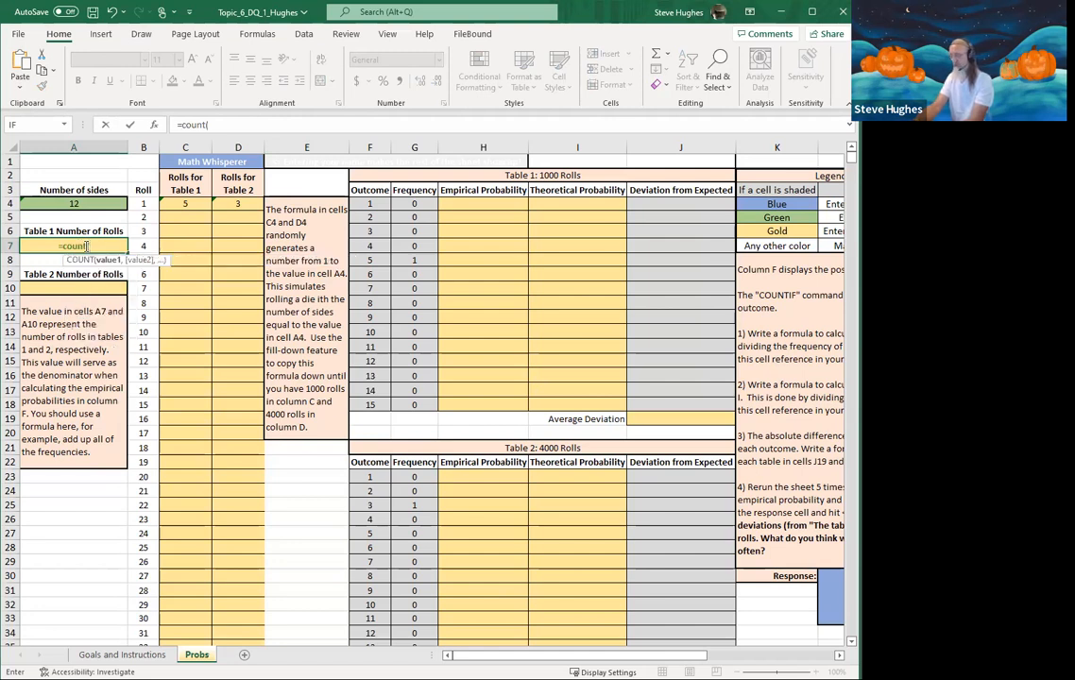
{"action": "type", "text": "C:C"}
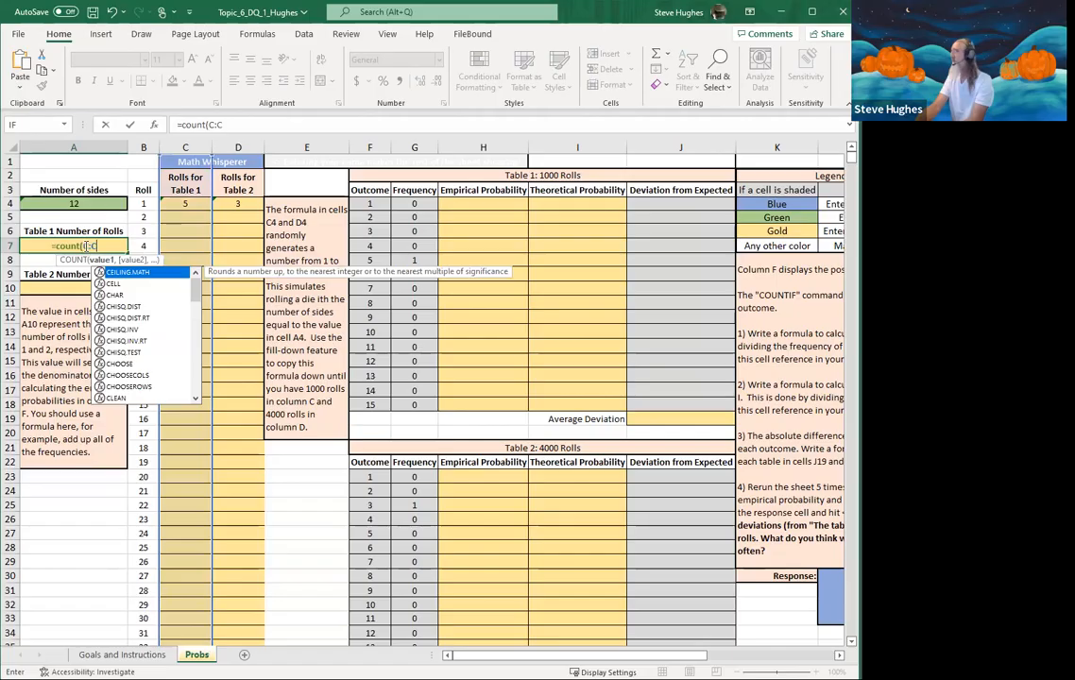
{"action": "type", "text": ")"}
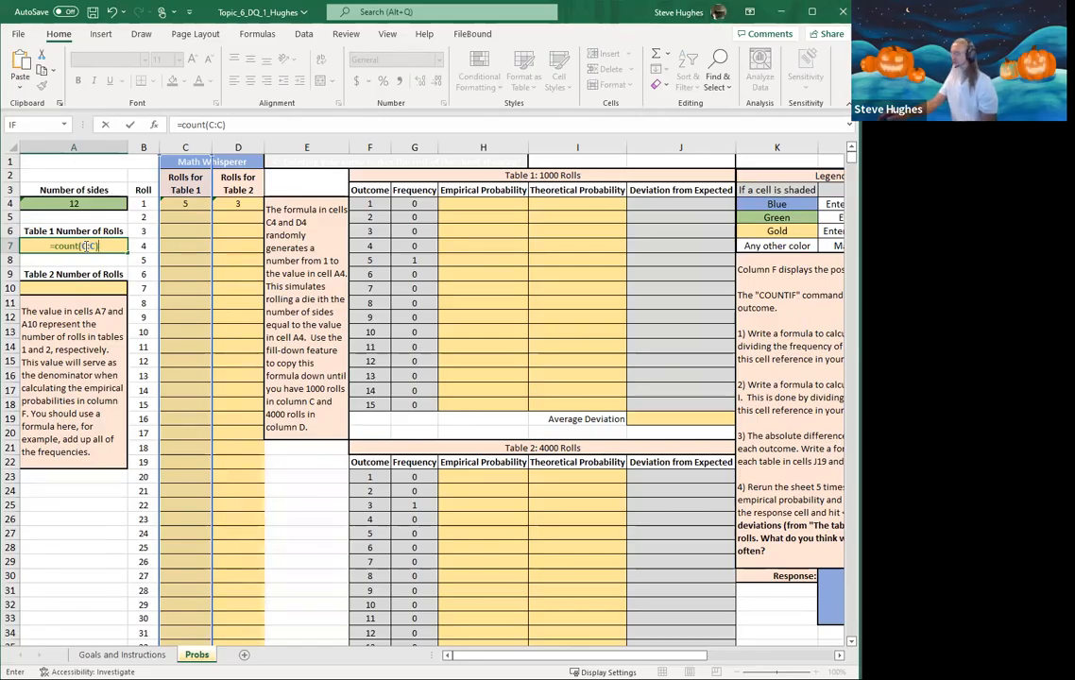
{"action": "key", "text": "Return"}
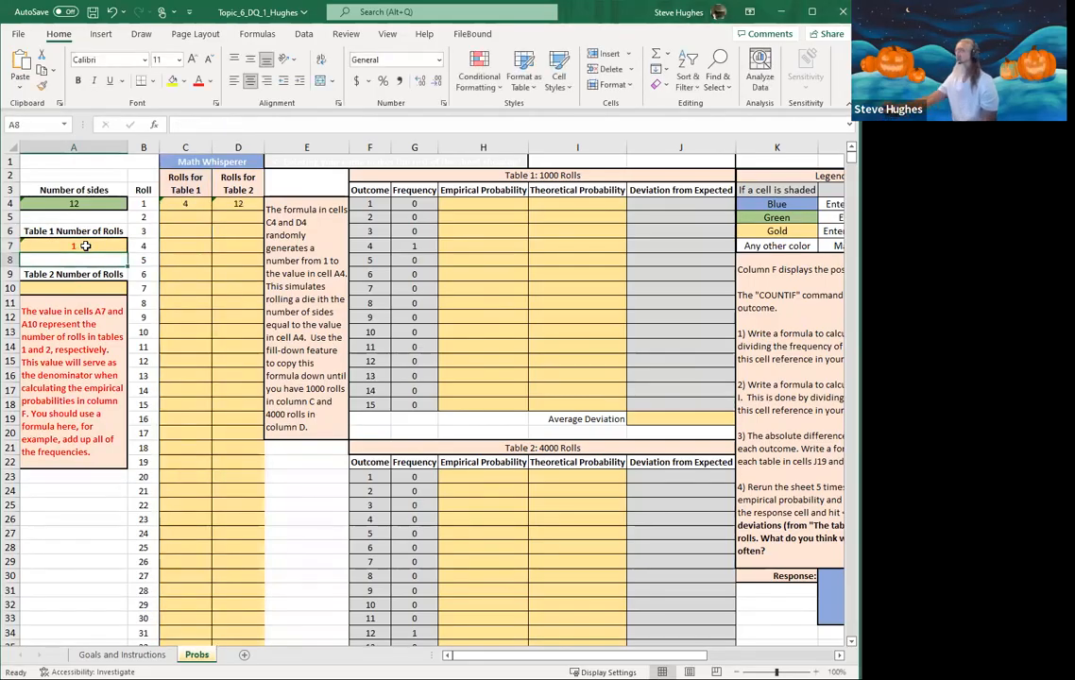
Fill the RANDBETWEEN formula from C4 down column C through roll 1000 in row 1003.
{"action": "left_click", "coordinate": [185, 204]}
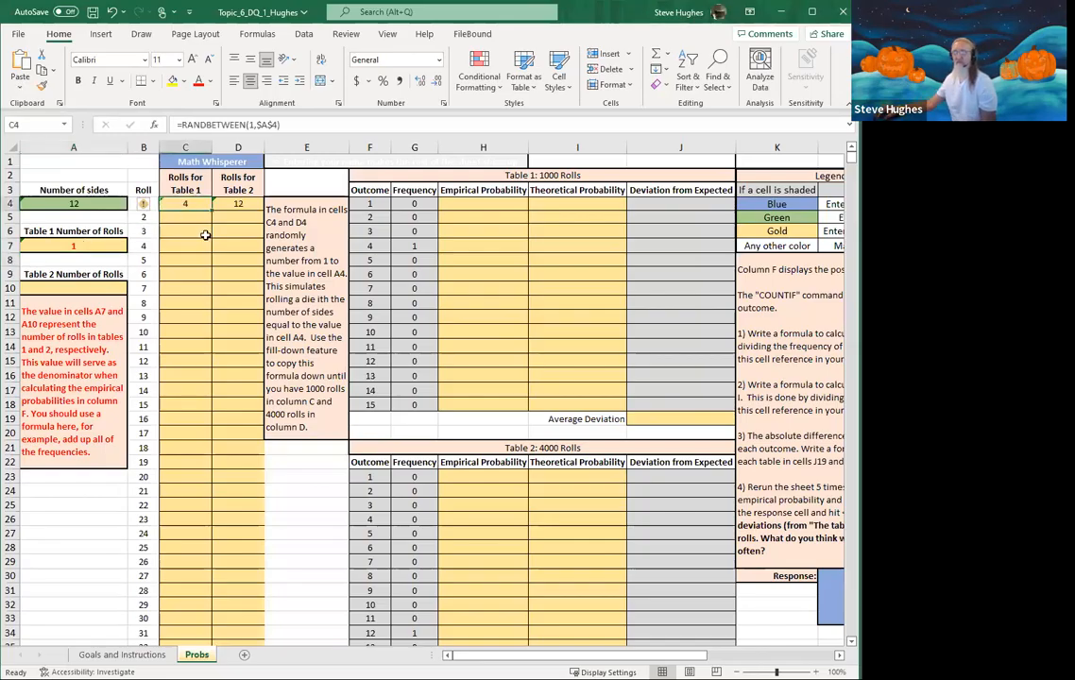
{"action": "left_click_drag", "start_coordinate": [213, 210], "coordinate": [220, 364]}
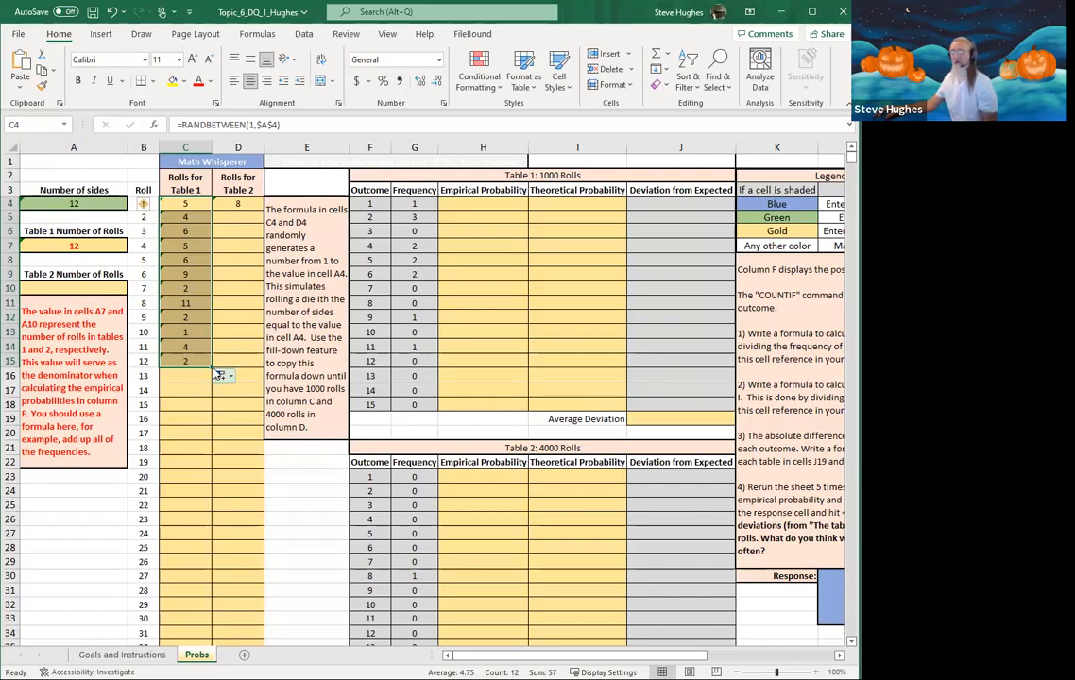
{"action": "left_click", "coordinate": [186, 359]}
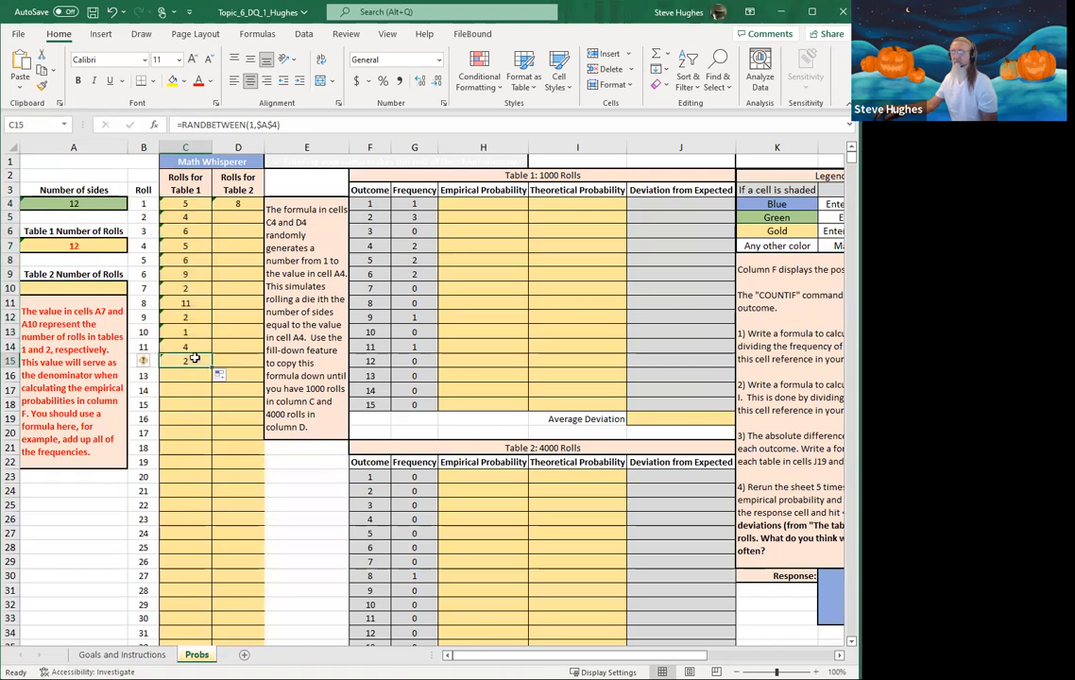
{"action": "left_click_drag", "start_coordinate": [212, 373], "coordinate": [173, 481]}
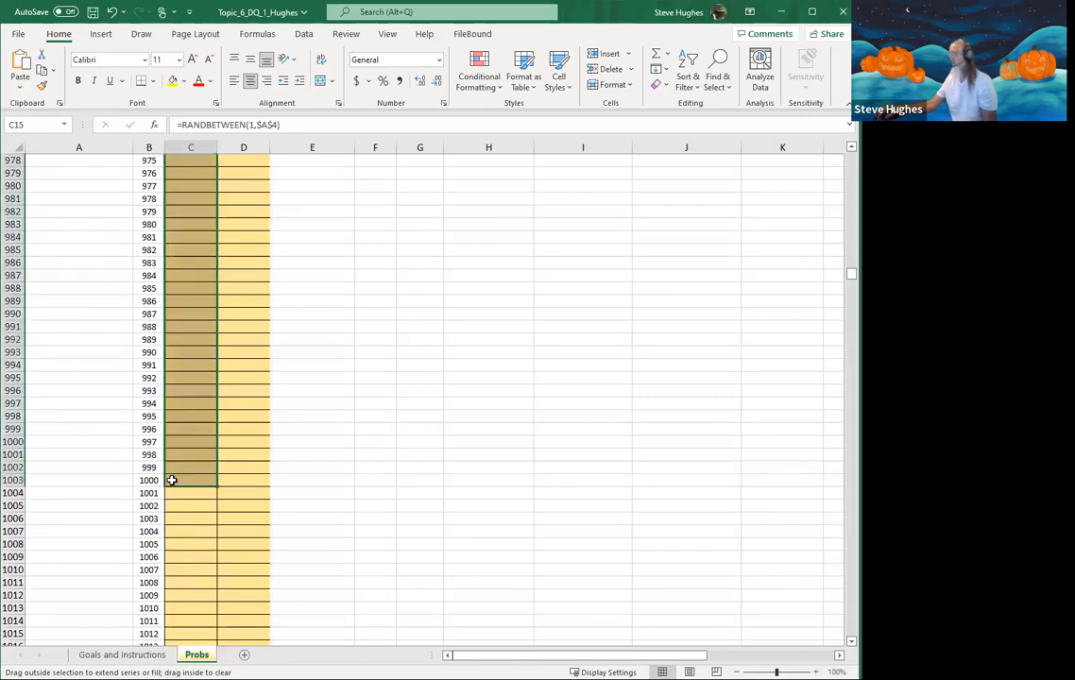
{"action": "left_click", "coordinate": [409, 424]}
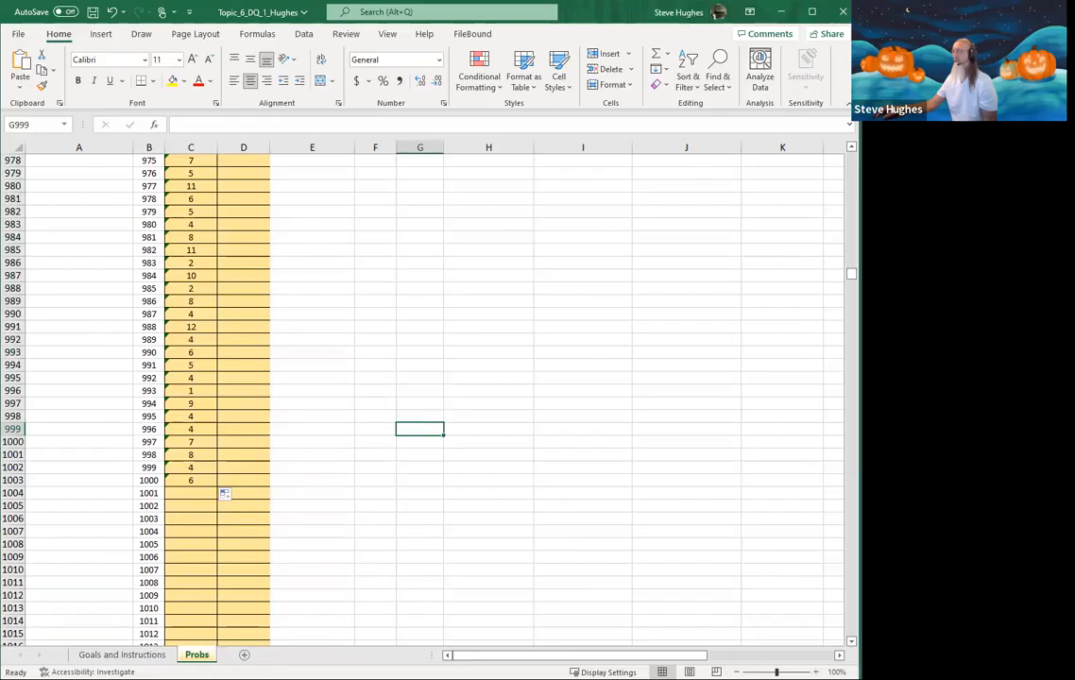
{"action": "left_click_drag", "start_coordinate": [851, 274], "coordinate": [850, 158]}
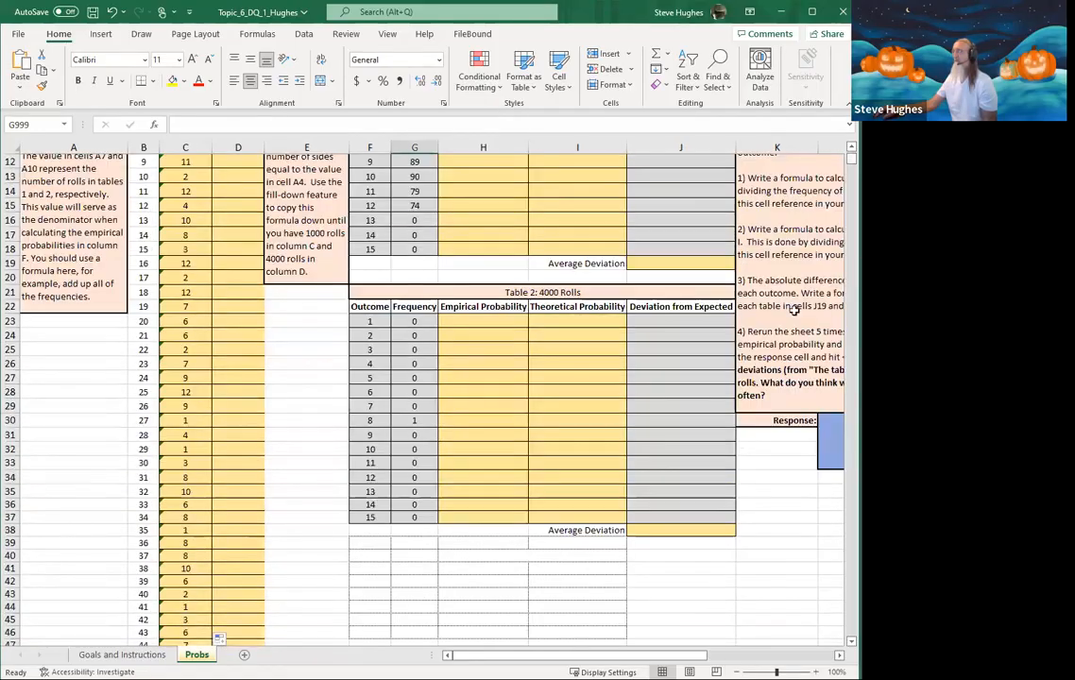
{"action": "scroll", "coordinate": [301, 473], "scroll_direction": "up", "scroll_amount": 4}
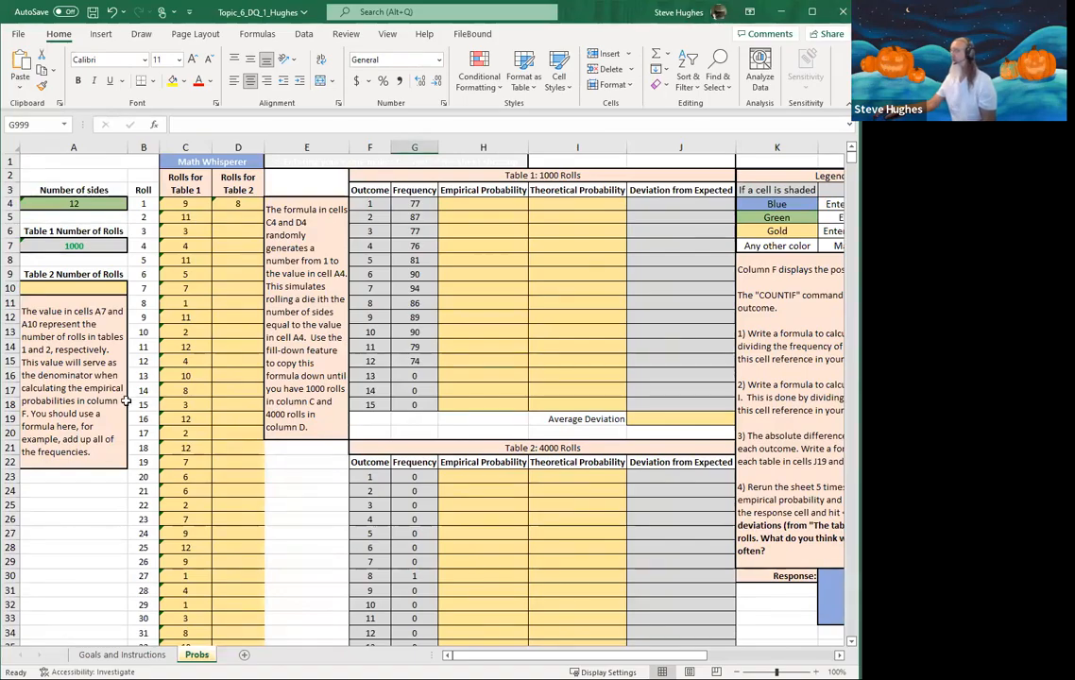
Enter the formula =G4/A$7 in H4 for Table 1's first empirical probability.
{"action": "left_click", "coordinate": [471, 202]}
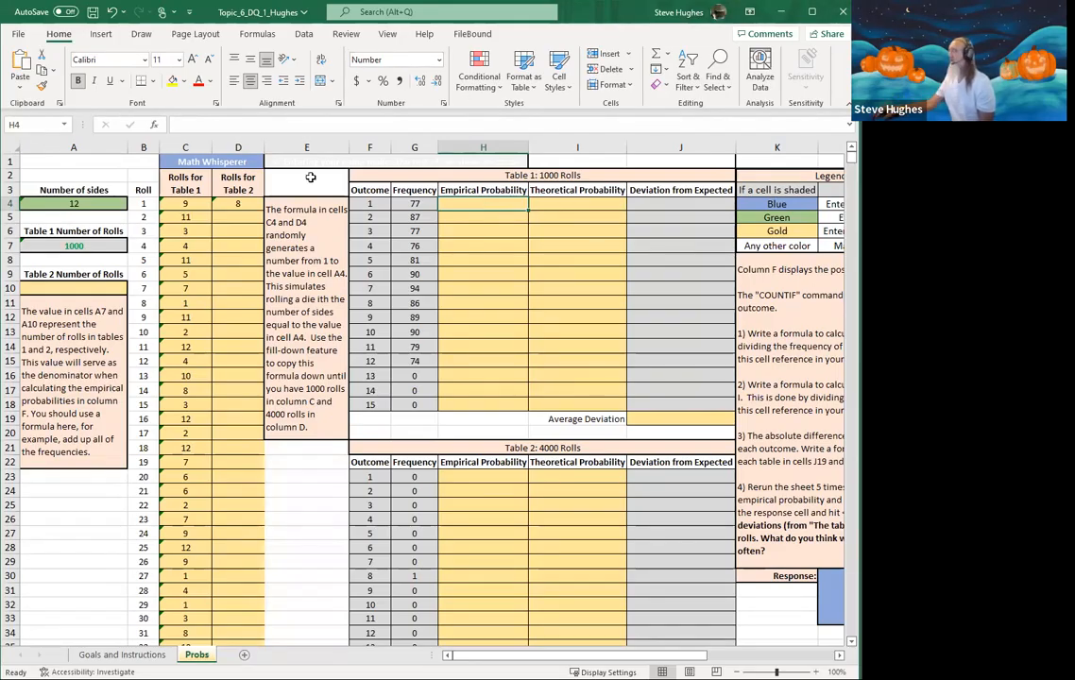
{"action": "left_click", "coordinate": [215, 126]}
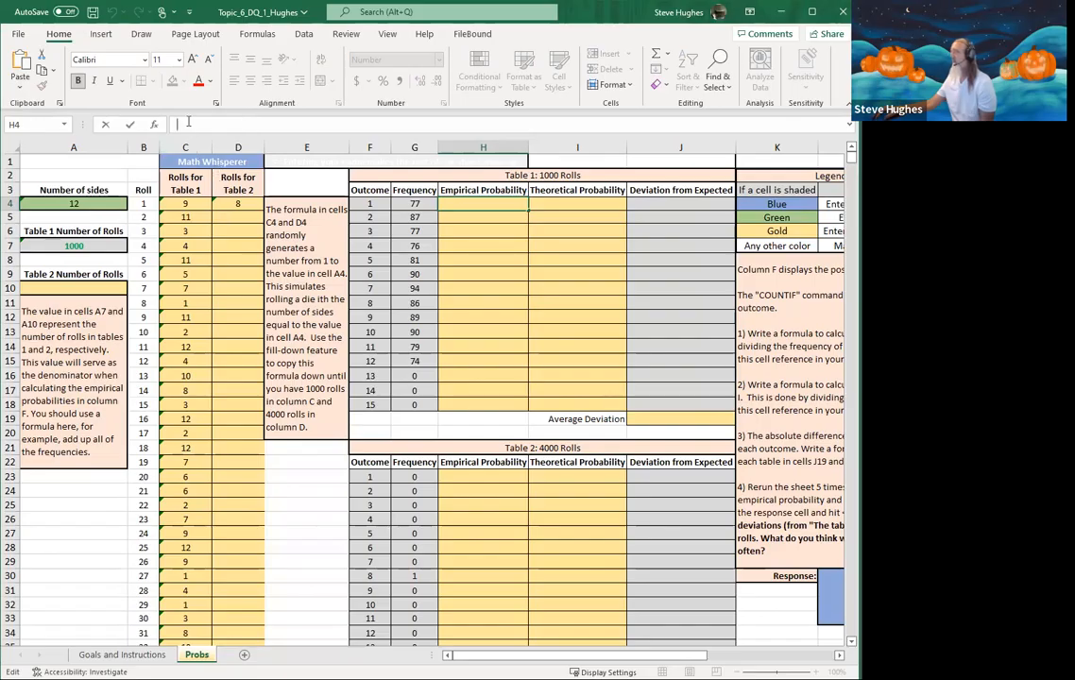
{"action": "type", "text": "="}
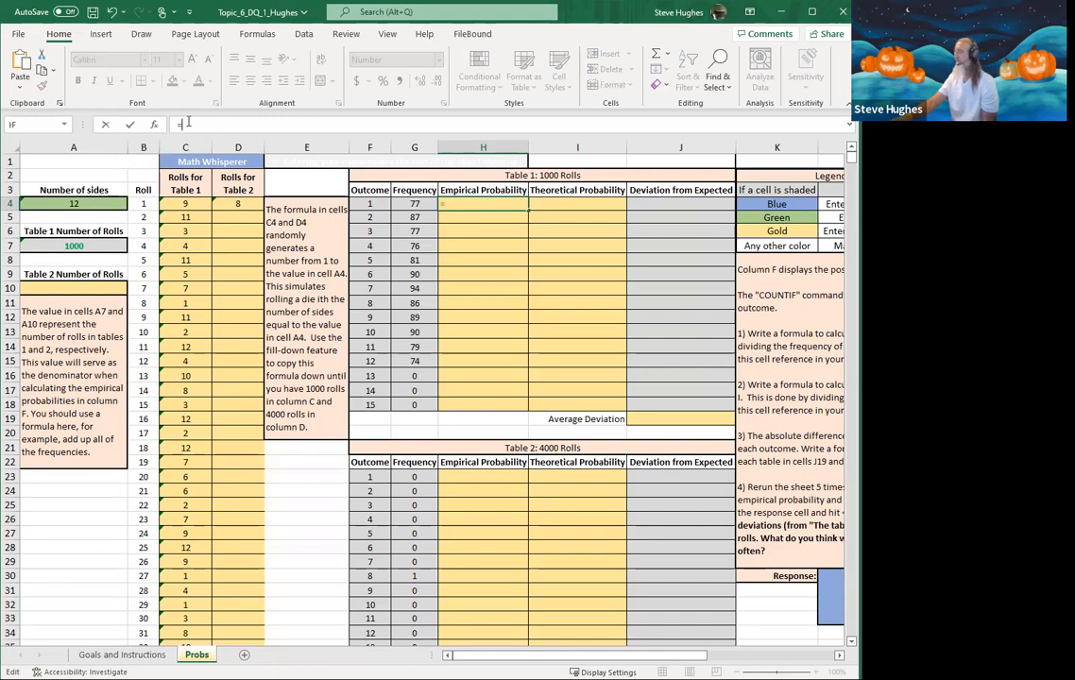
{"action": "left_click", "coordinate": [412, 203]}
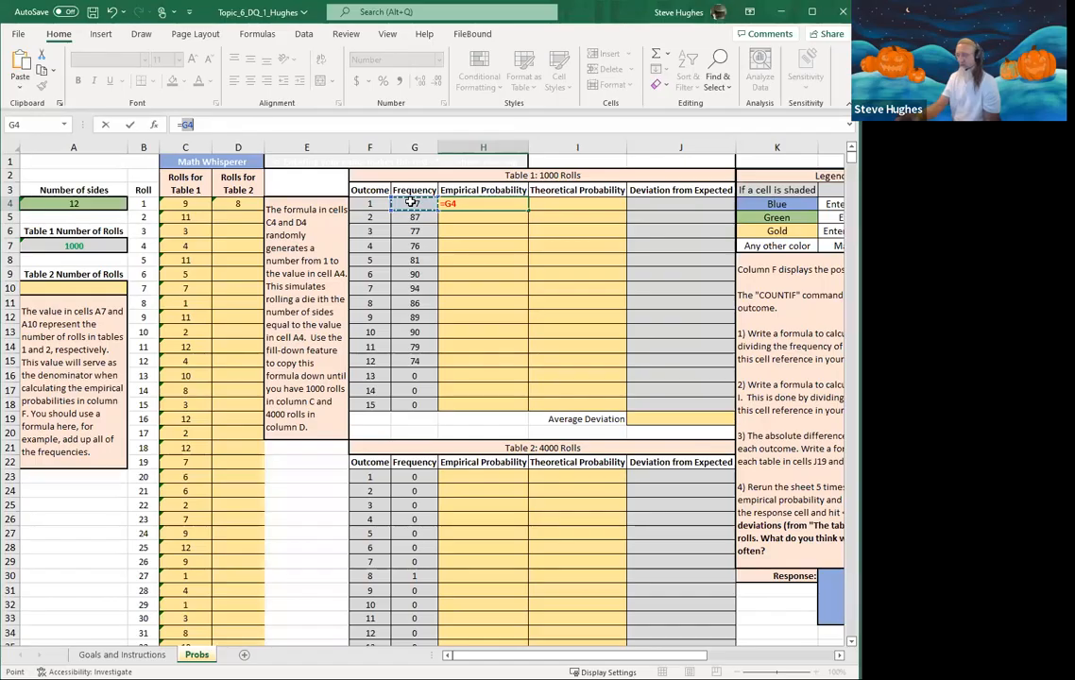
{"action": "type", "text": "/"}
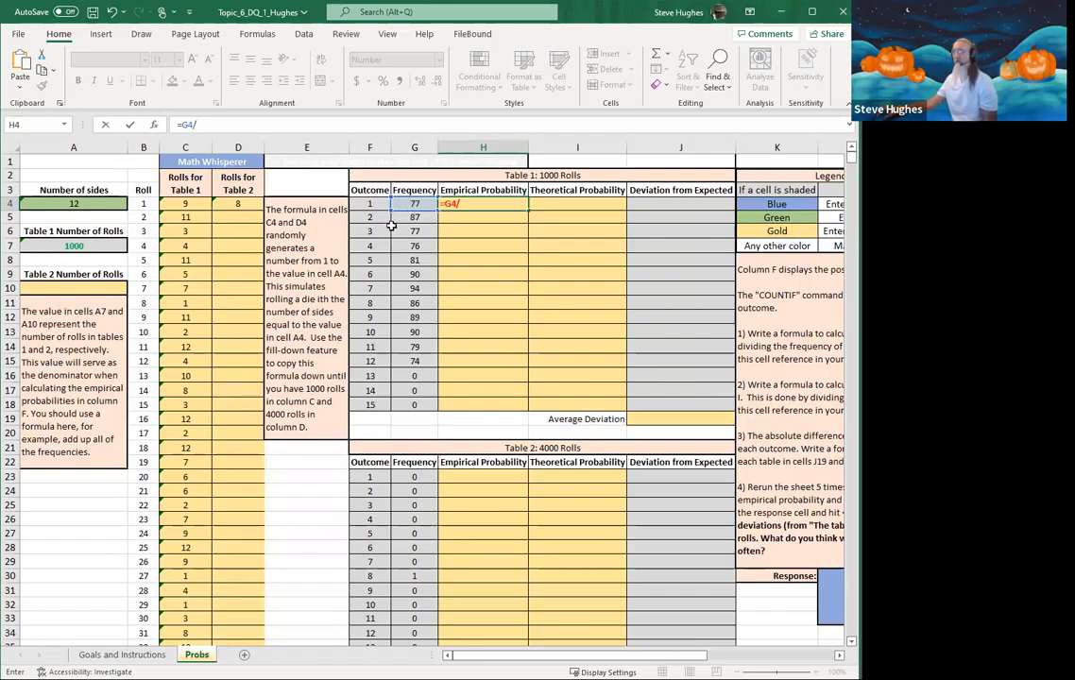
{"action": "left_click", "coordinate": [81, 246]}
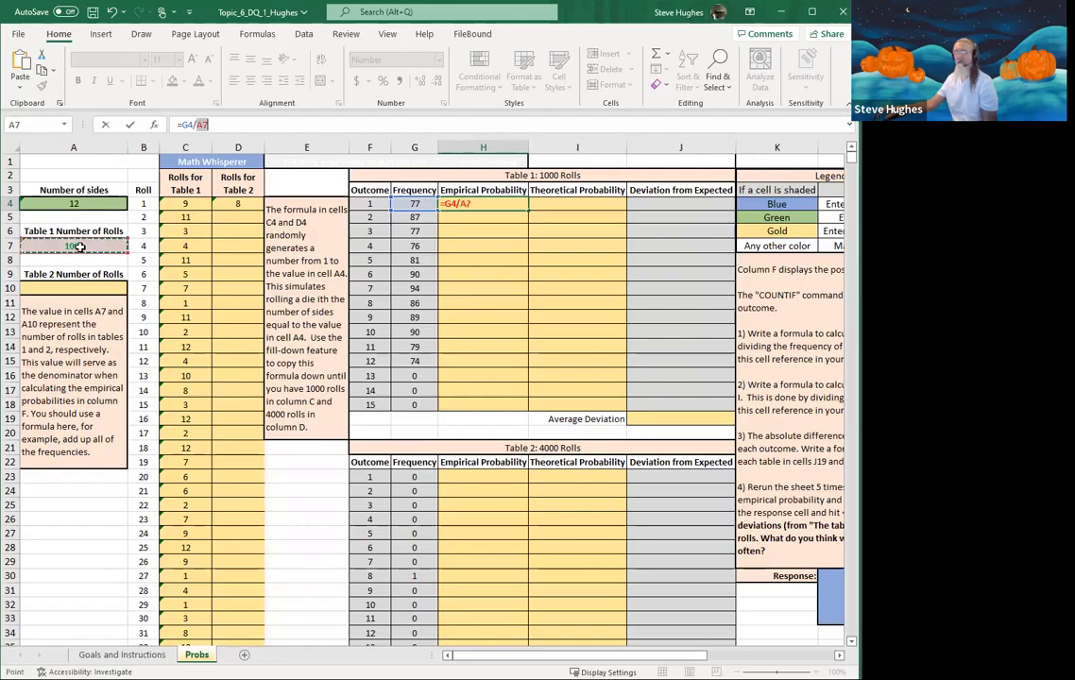
{"action": "left_click", "coordinate": [266, 125]}
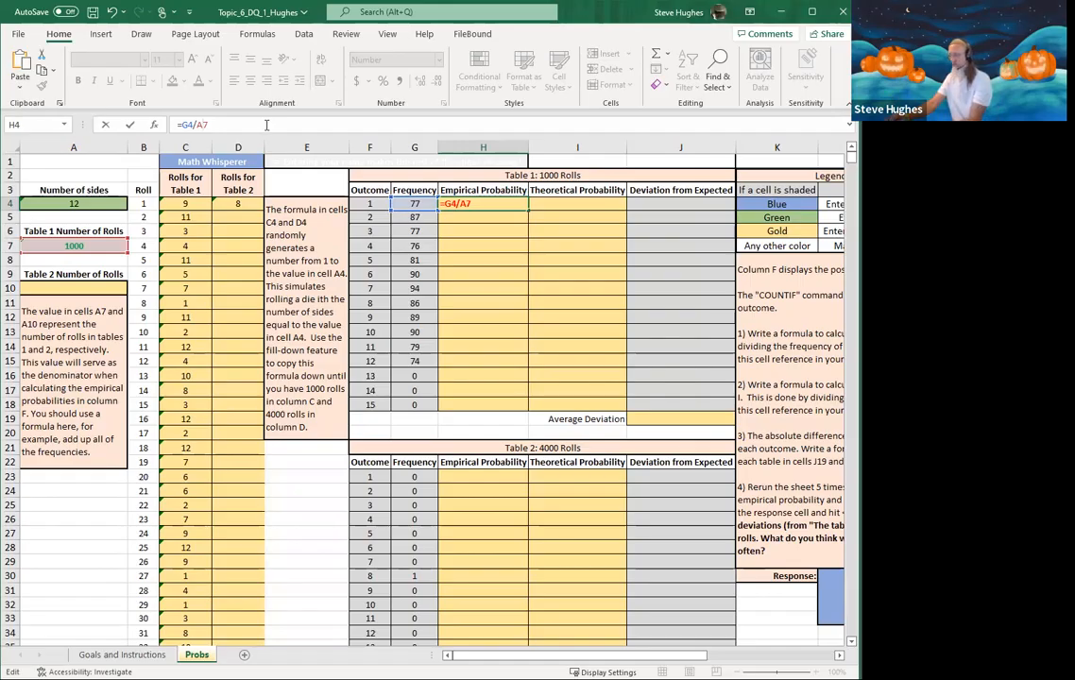
{"action": "type", "text": "$"}
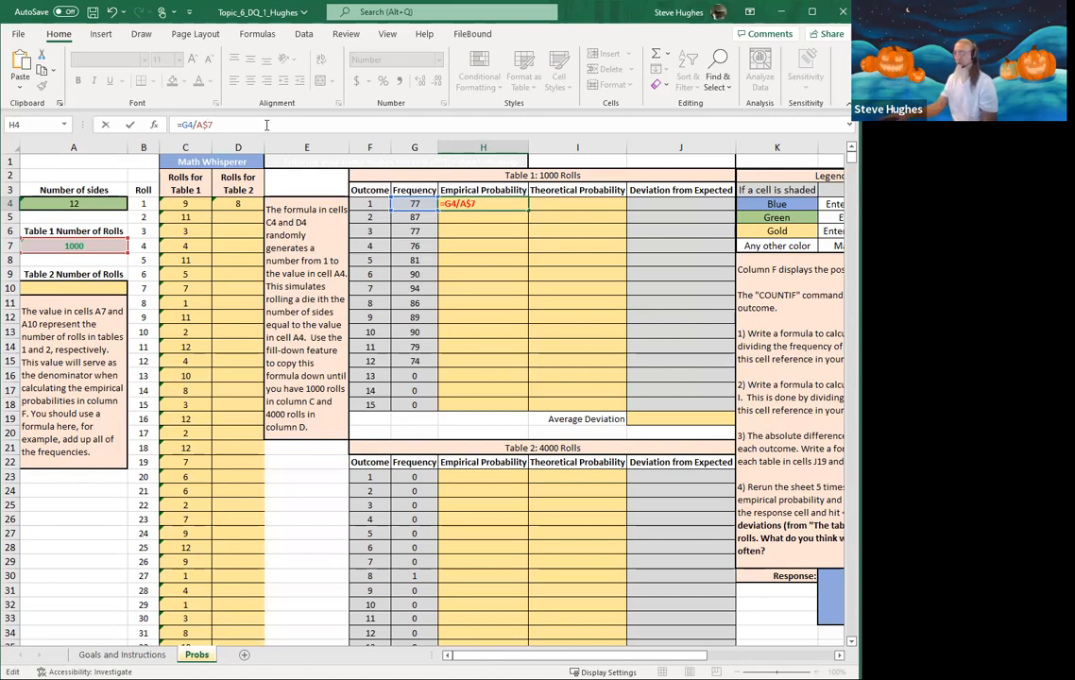
{"action": "key", "text": "Return"}
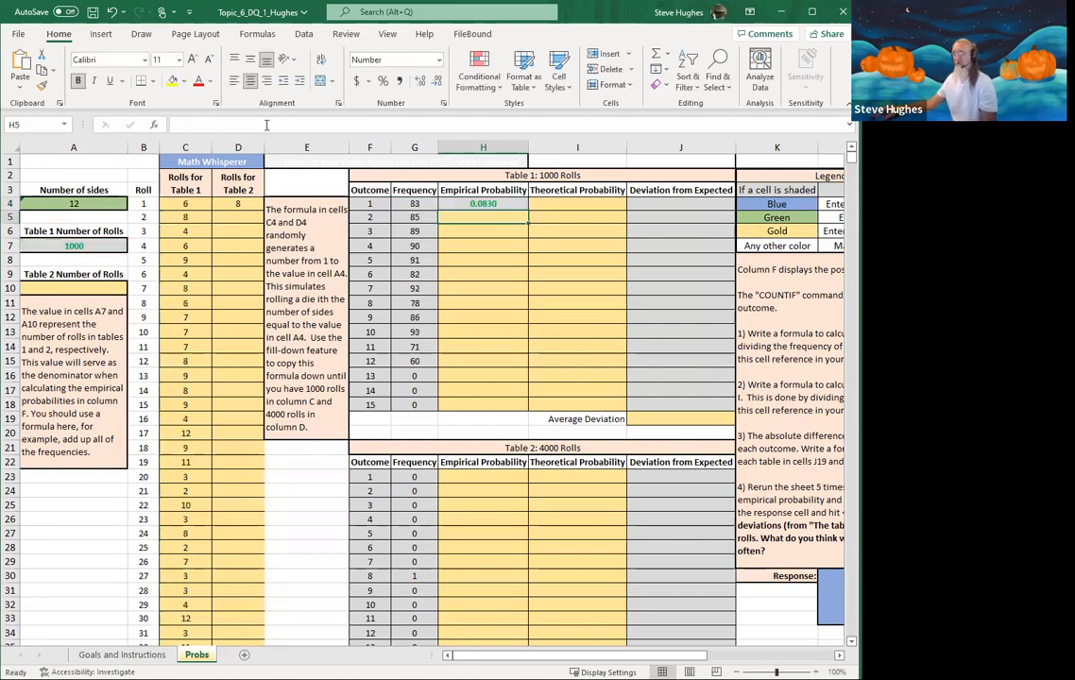
Fill the empirical probability formula from H4 down to H18 for Table 1's outcomes 1 to 15.
{"action": "key", "text": "Up"}
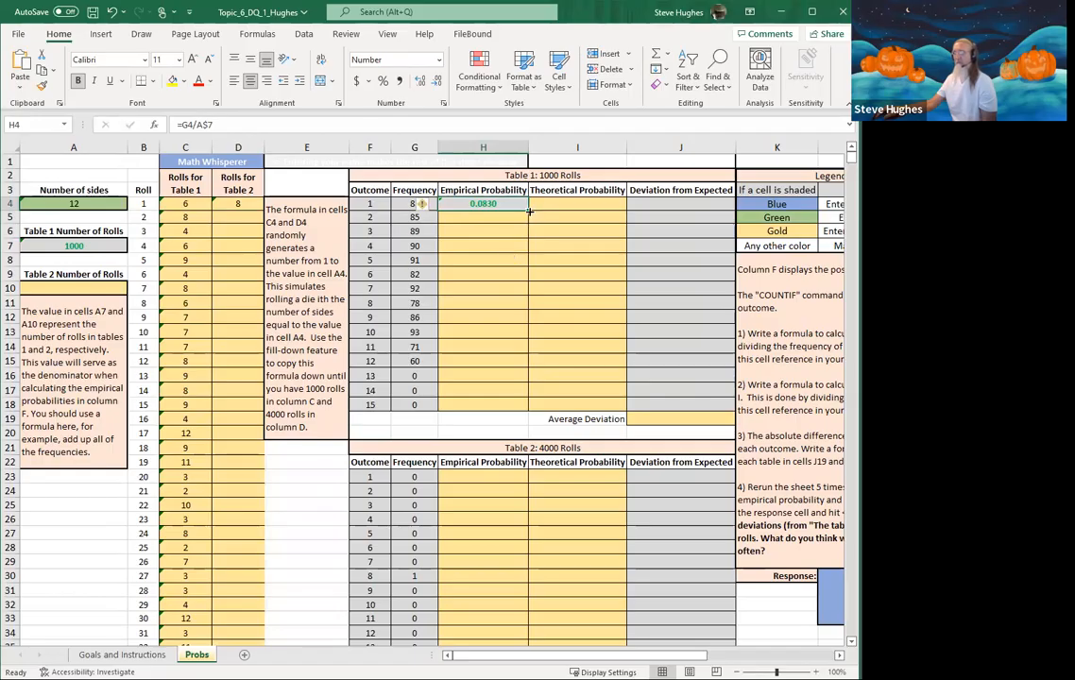
{"action": "double_click", "coordinate": [529, 211]}
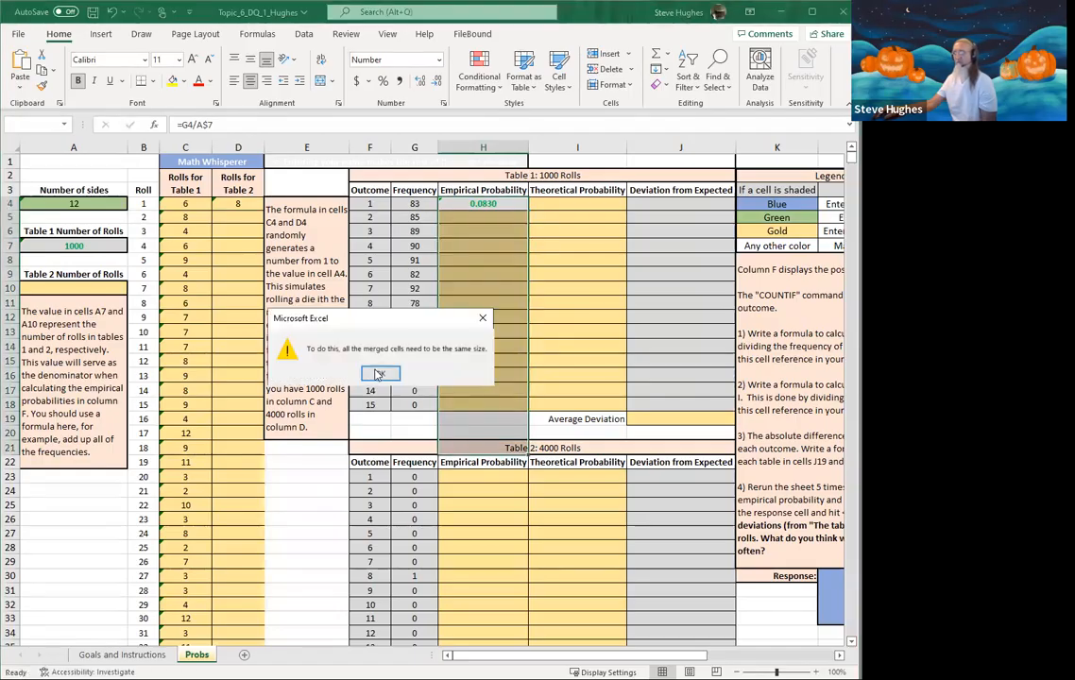
{"action": "left_click", "coordinate": [378, 374]}
{"action": "mouse_move", "coordinate": [529, 211]}
{"action": "left_mouse_down"}
{"action": "mouse_move", "coordinate": [514, 401]}
{"action": "mouse_move", "coordinate": [507, 318]}
{"action": "left_mouse_up"}
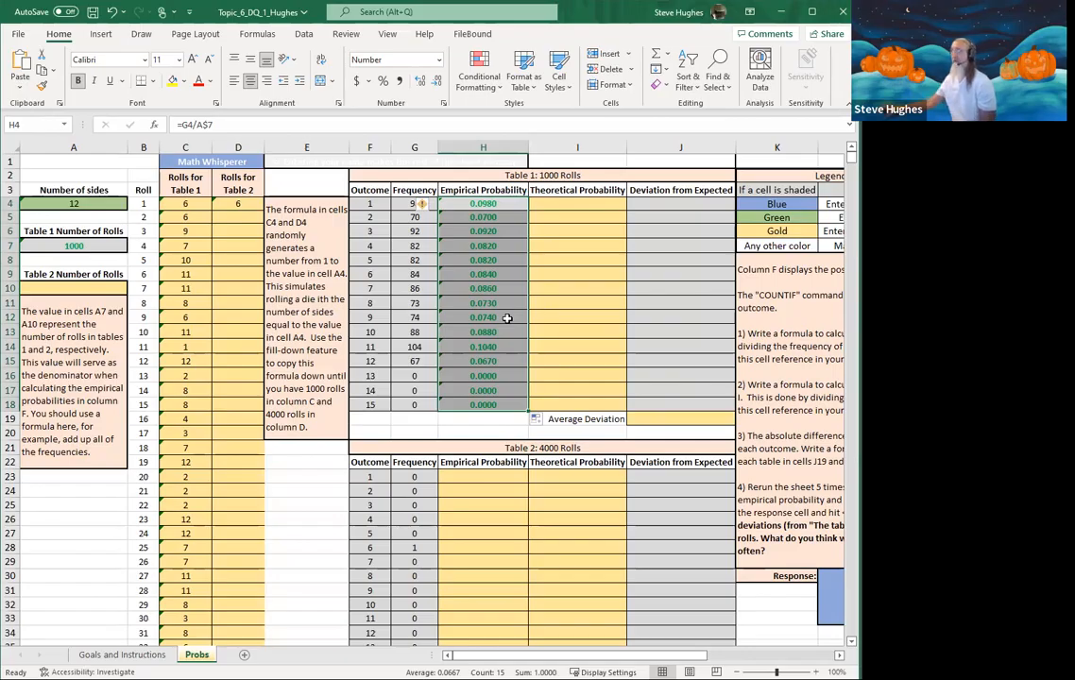
Clear the empirical probabilities in H16 to H18 for Table 1's outcomes 13, 14 and 15.
{"action": "left_click", "coordinate": [570, 203]}
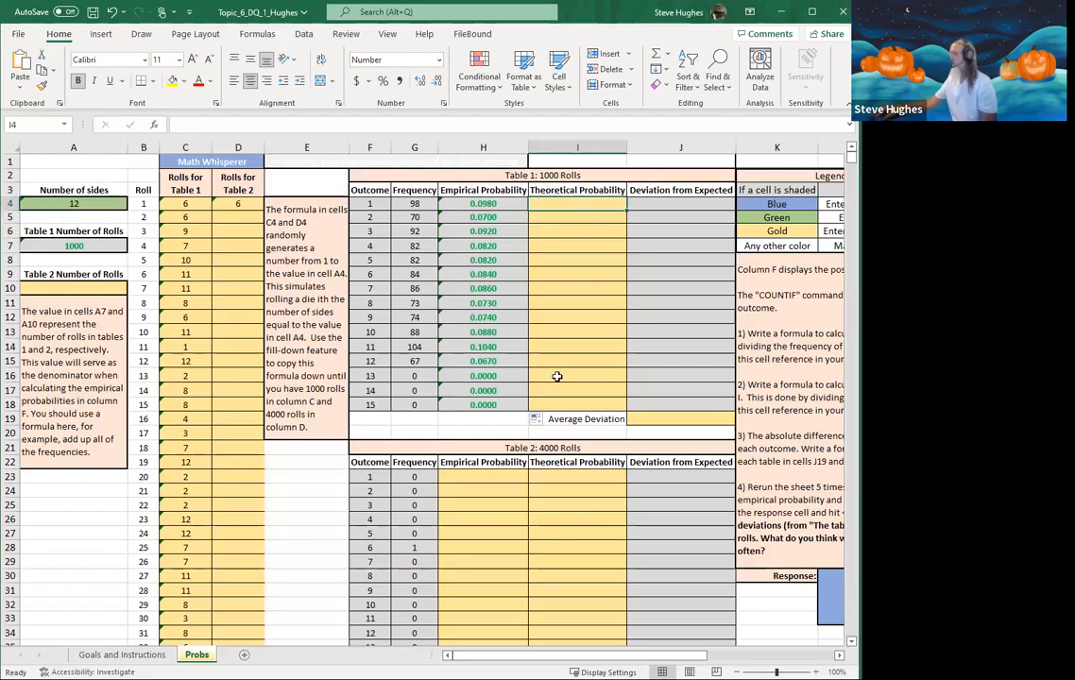
{"action": "left_click", "coordinate": [486, 404]}
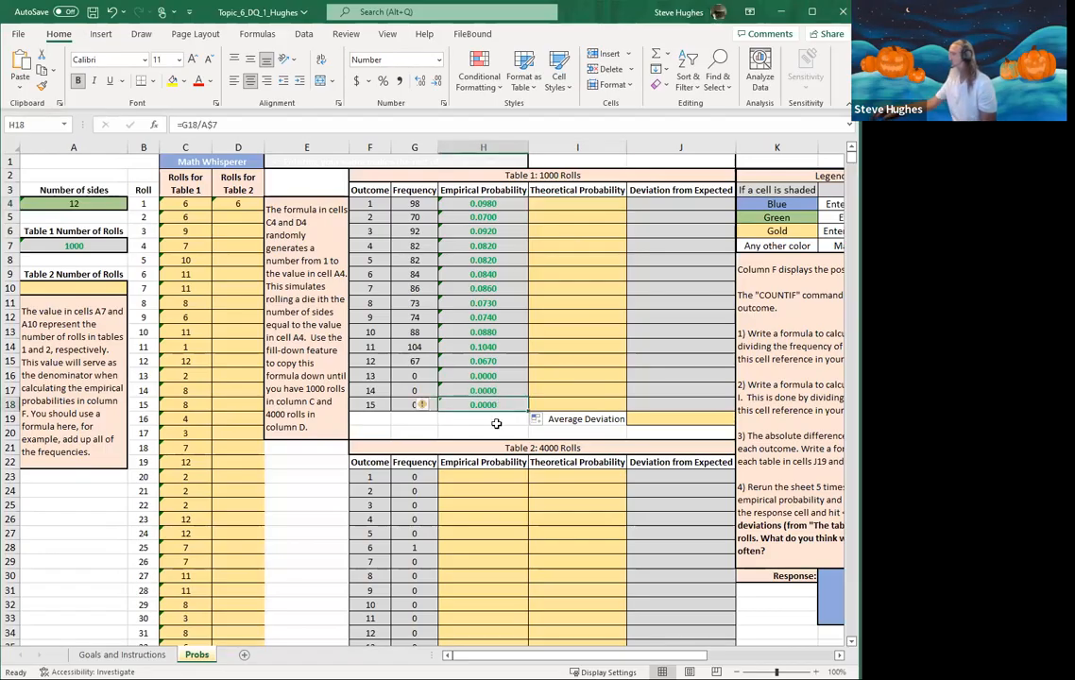
{"action": "key", "text": "BackSpace"}
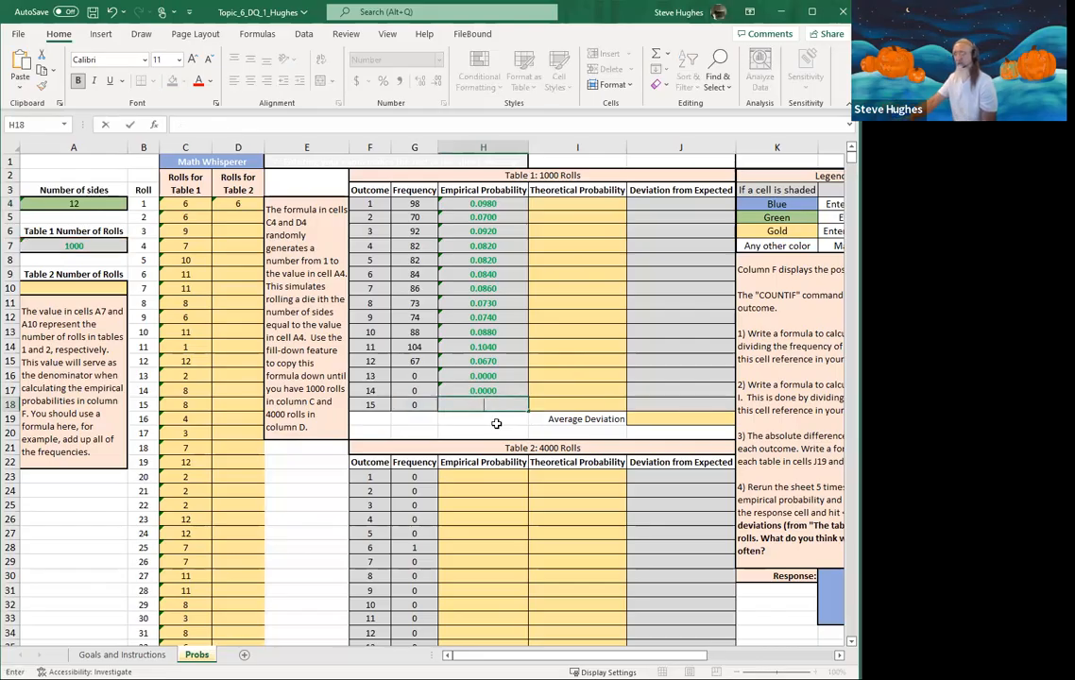
{"action": "key", "text": "Up"}
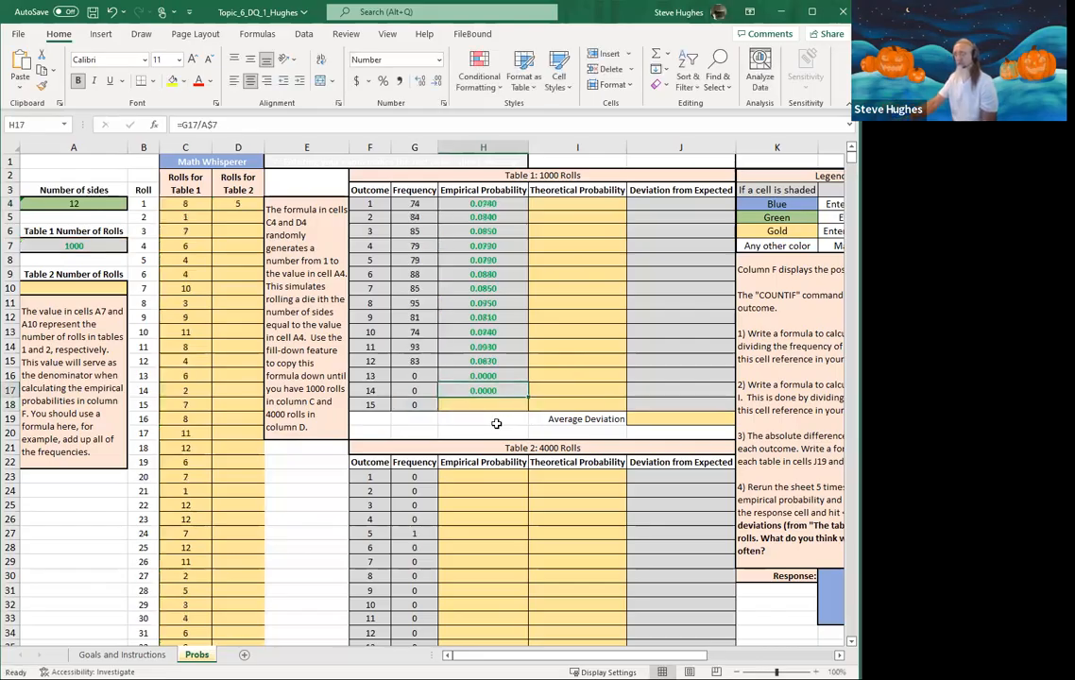
{"action": "key", "text": "BackSpace"}
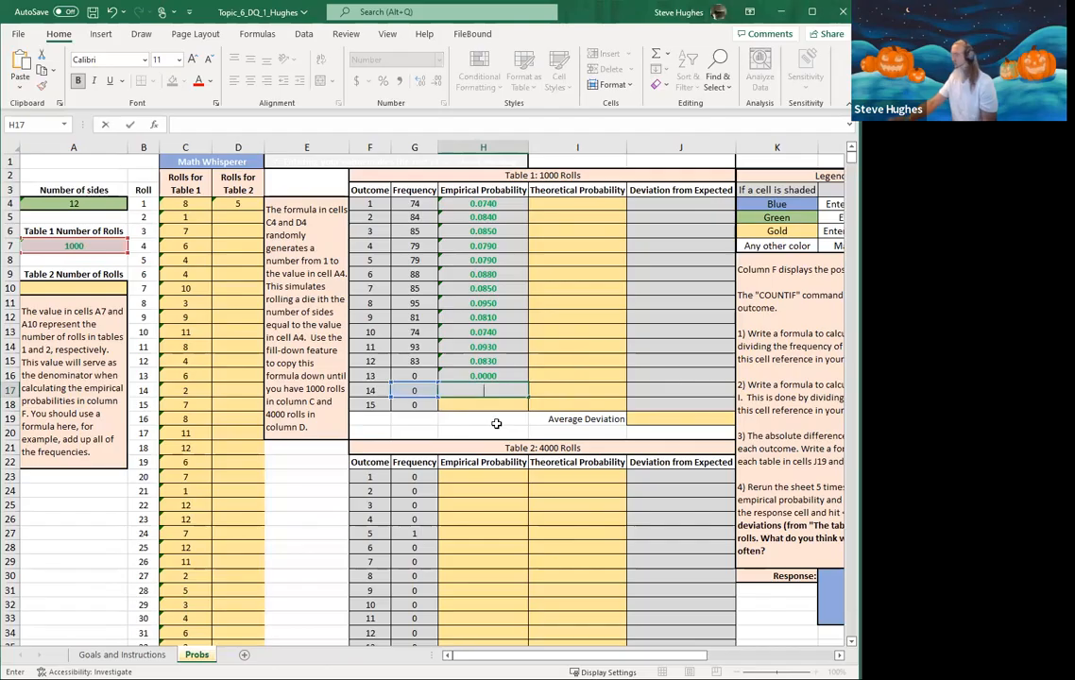
{"action": "key", "text": "Up"}
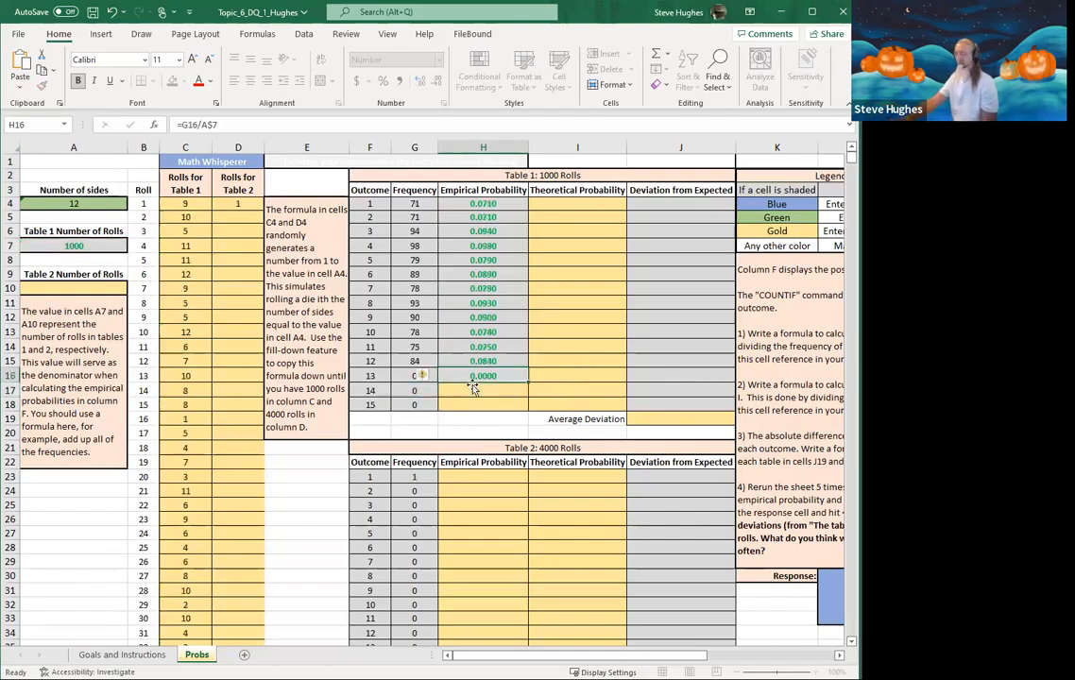
{"action": "key", "text": "BackSpace"}
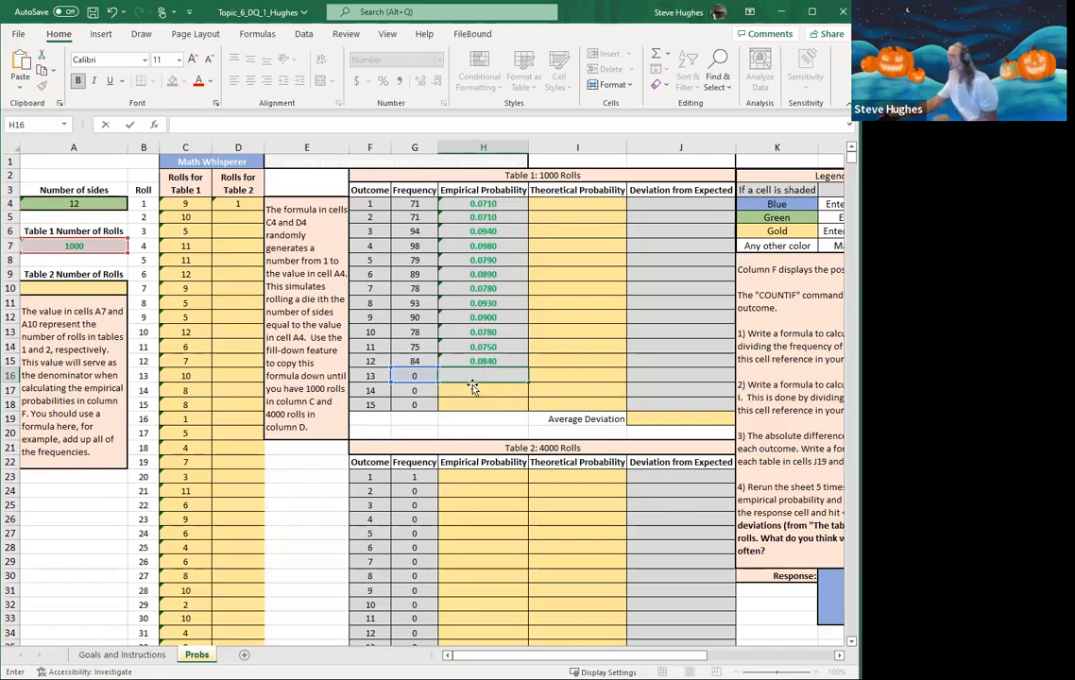
{"action": "key", "text": "Return"}
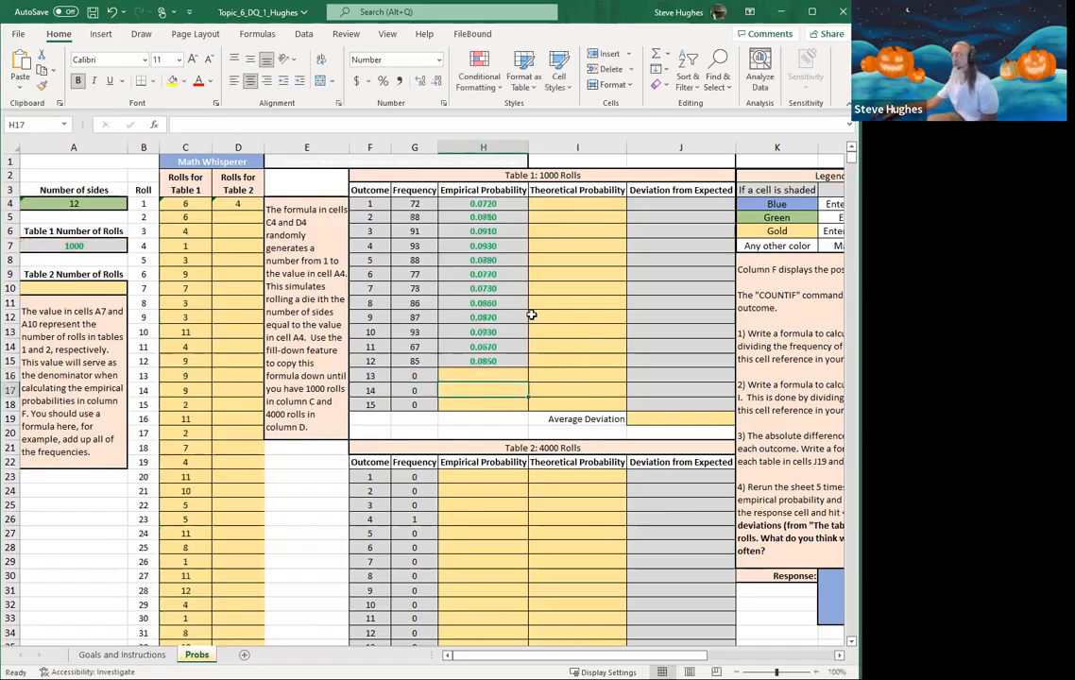
Enter the formula =1/A$4 in I4 for Table 1's first theoretical probability.
{"action": "left_click", "coordinate": [577, 204]}
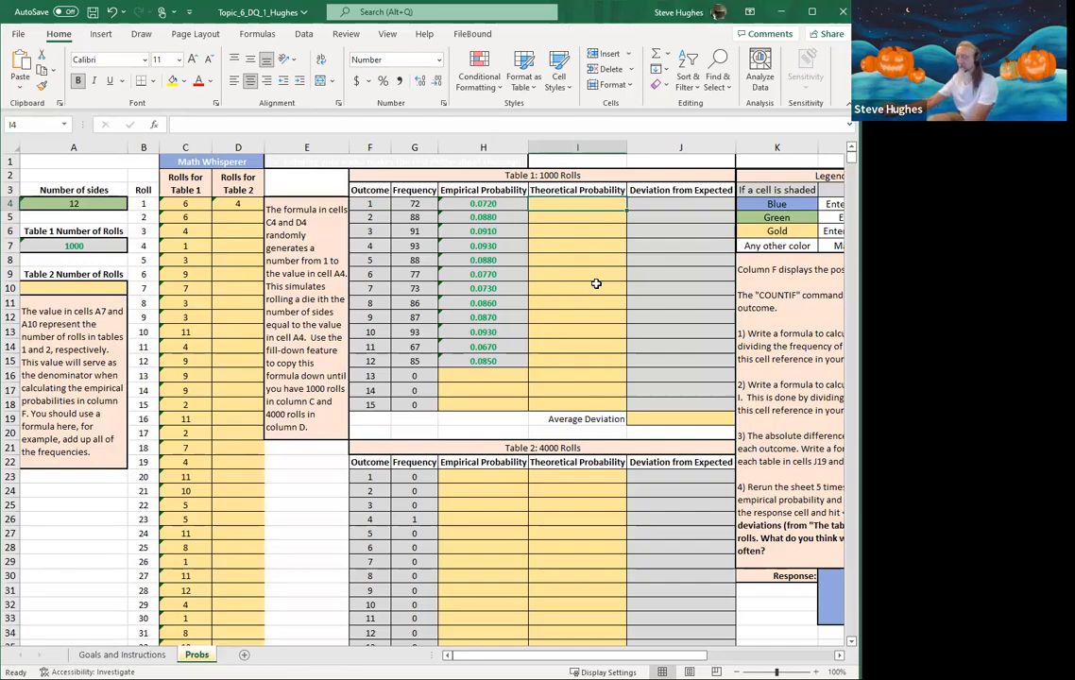
{"action": "type", "text": "="}
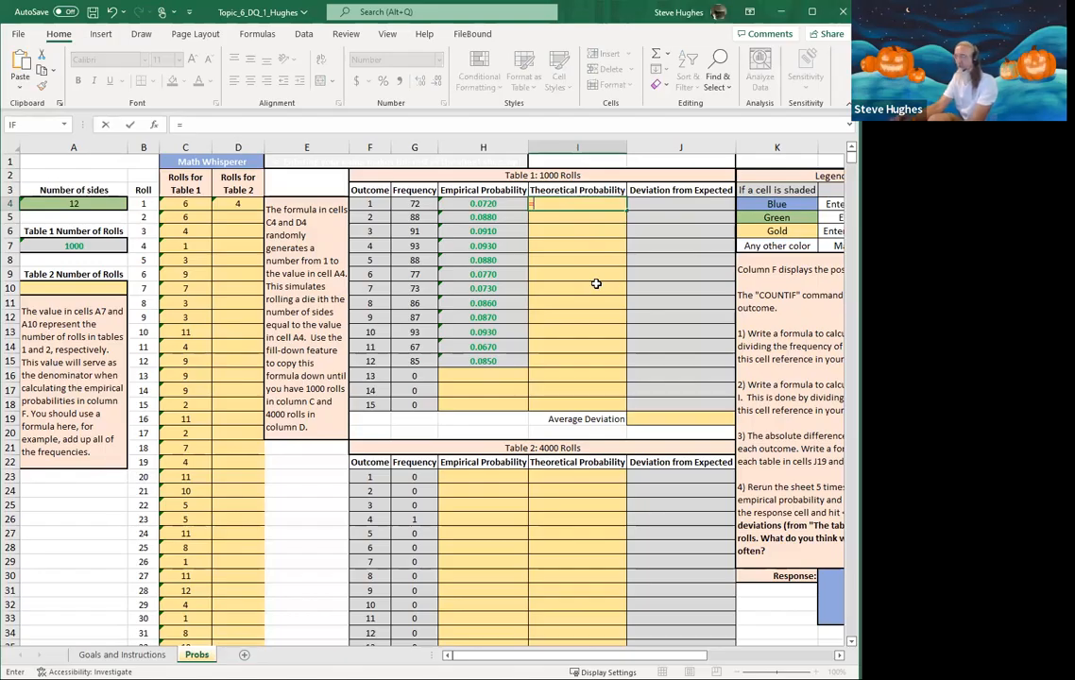
{"action": "type", "text": "1/"}
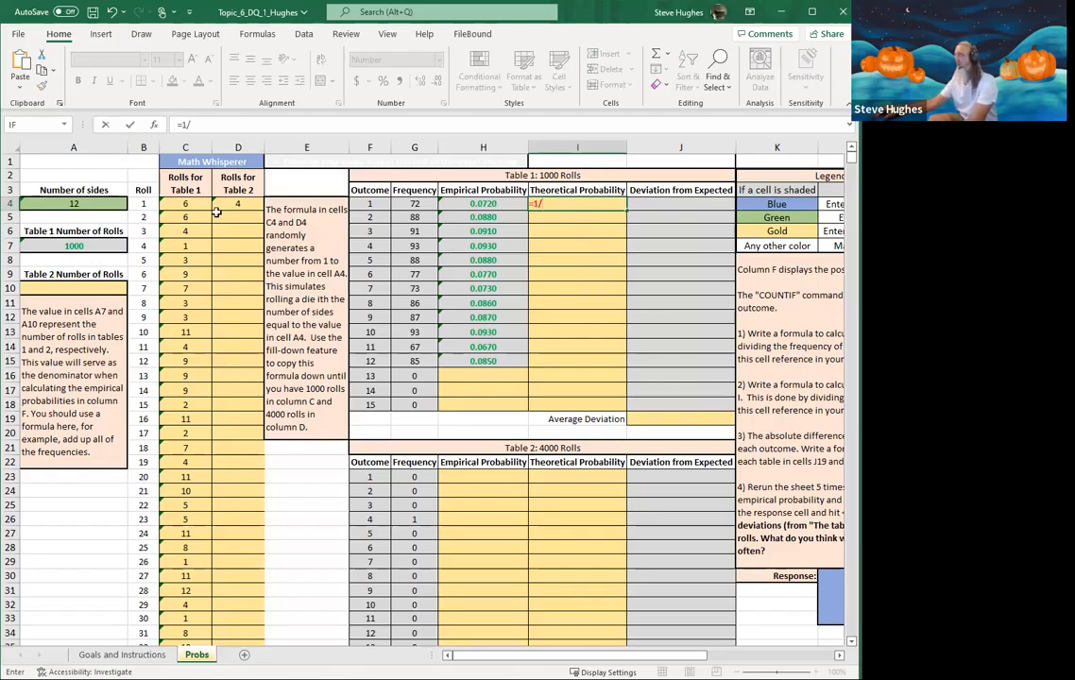
{"action": "left_click", "coordinate": [84, 201]}
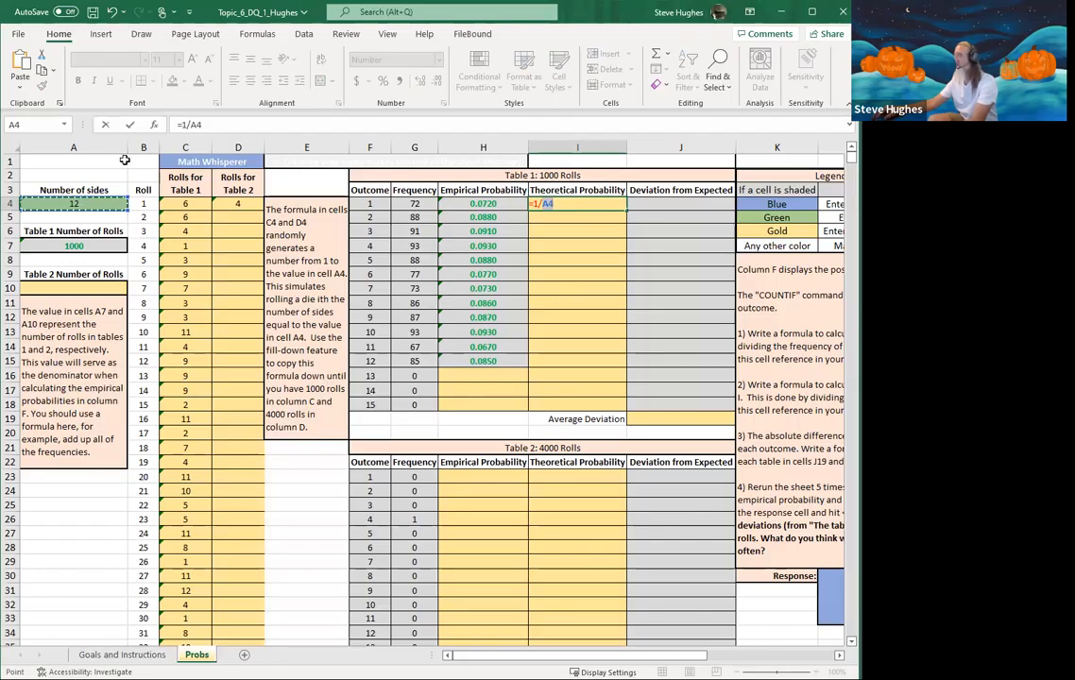
{"action": "left_click", "coordinate": [202, 125]}
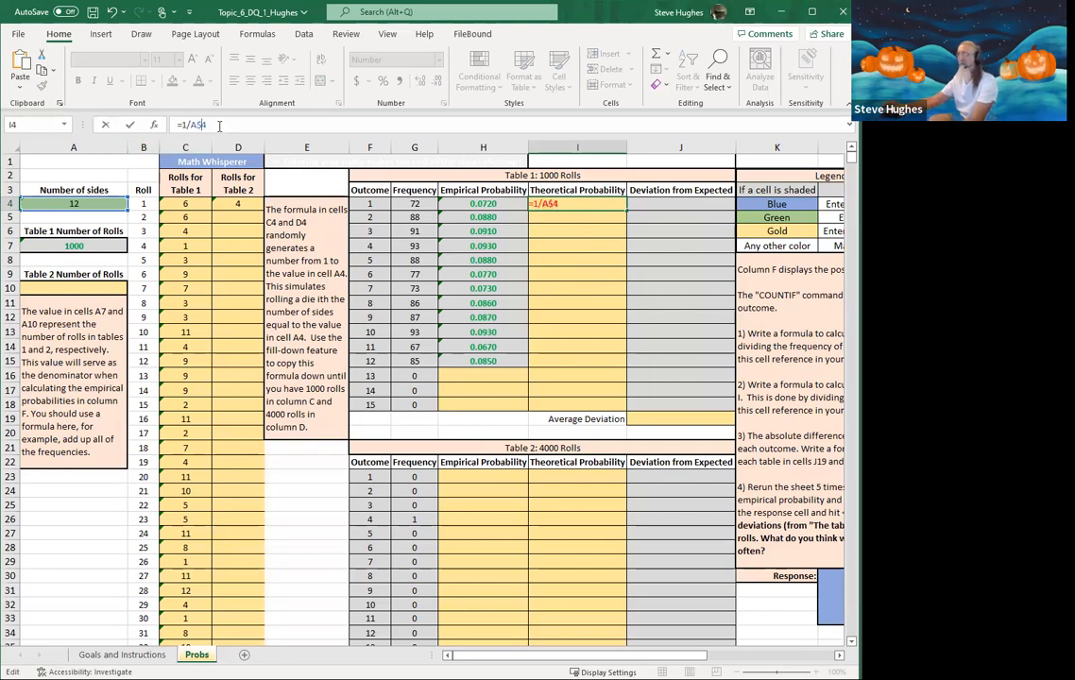
{"action": "key", "text": "Return"}
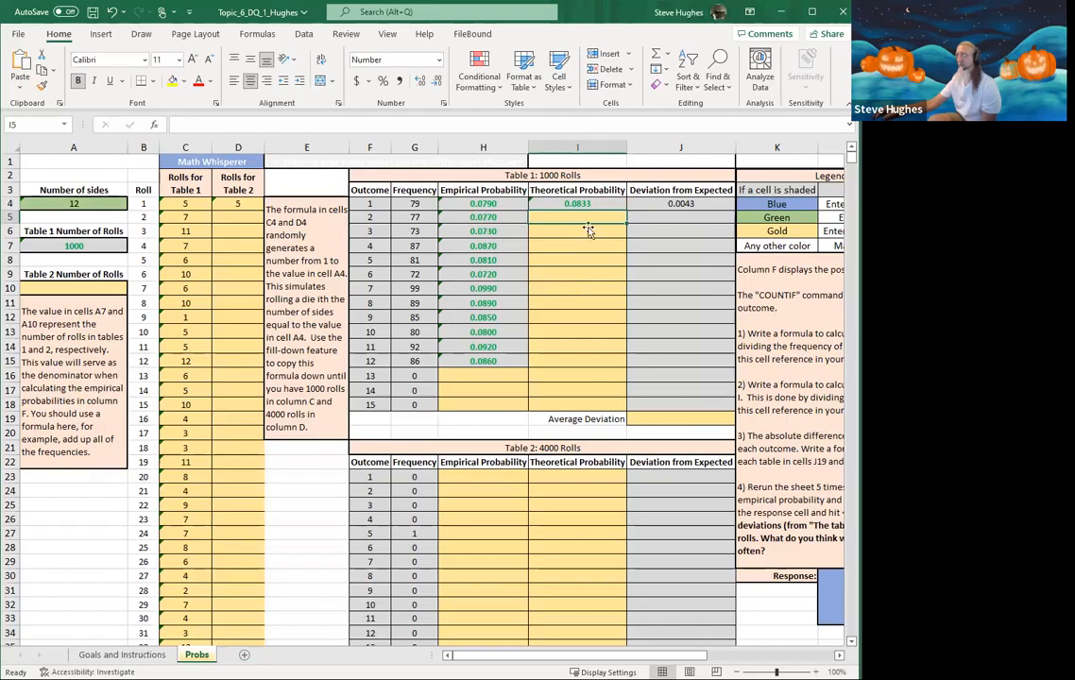
Fill the theoretical probability formula from I4 down to I15 for Table 1's outcomes 1 to 12.
{"action": "left_click", "coordinate": [582, 202]}
{"action": "left_click_drag", "start_coordinate": [625, 210], "coordinate": [625, 361]}
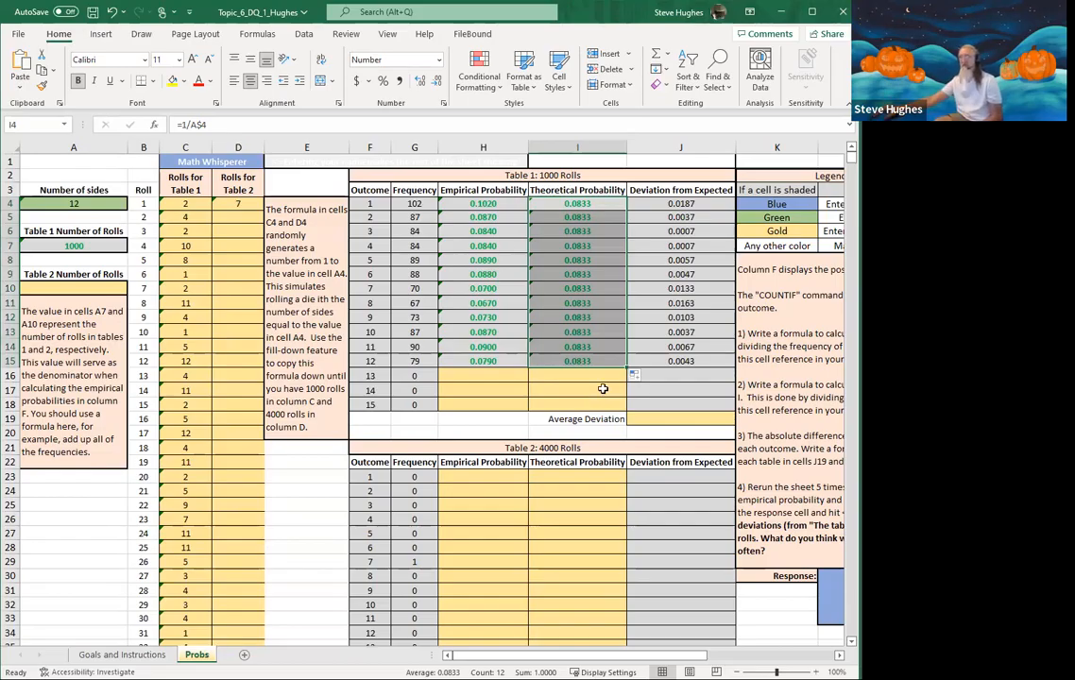
{"action": "left_click", "coordinate": [574, 385]}
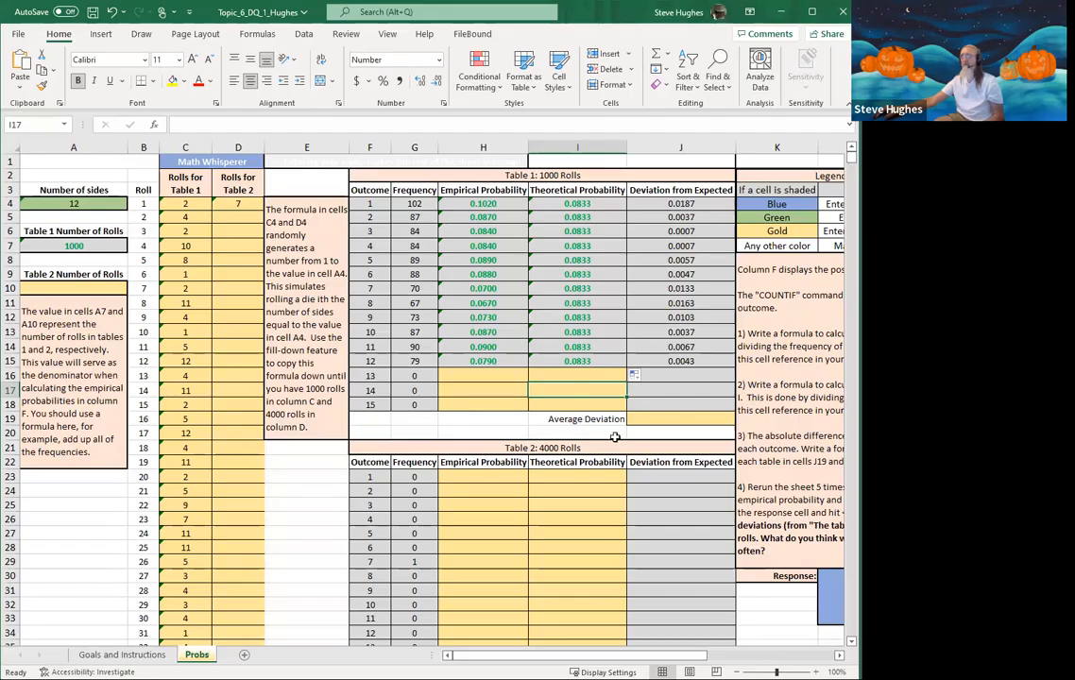
Begin an AVERAGE formula in J19 for Table 1's average deviation.
{"action": "left_click", "coordinate": [678, 419]}
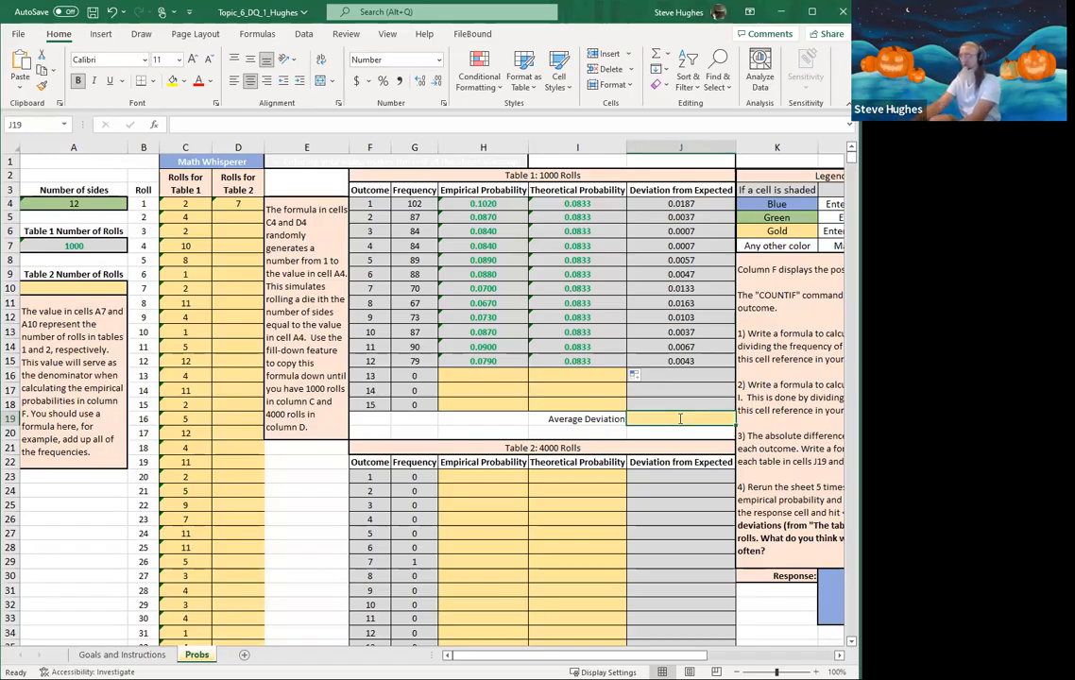
{"action": "type", "text": "="}
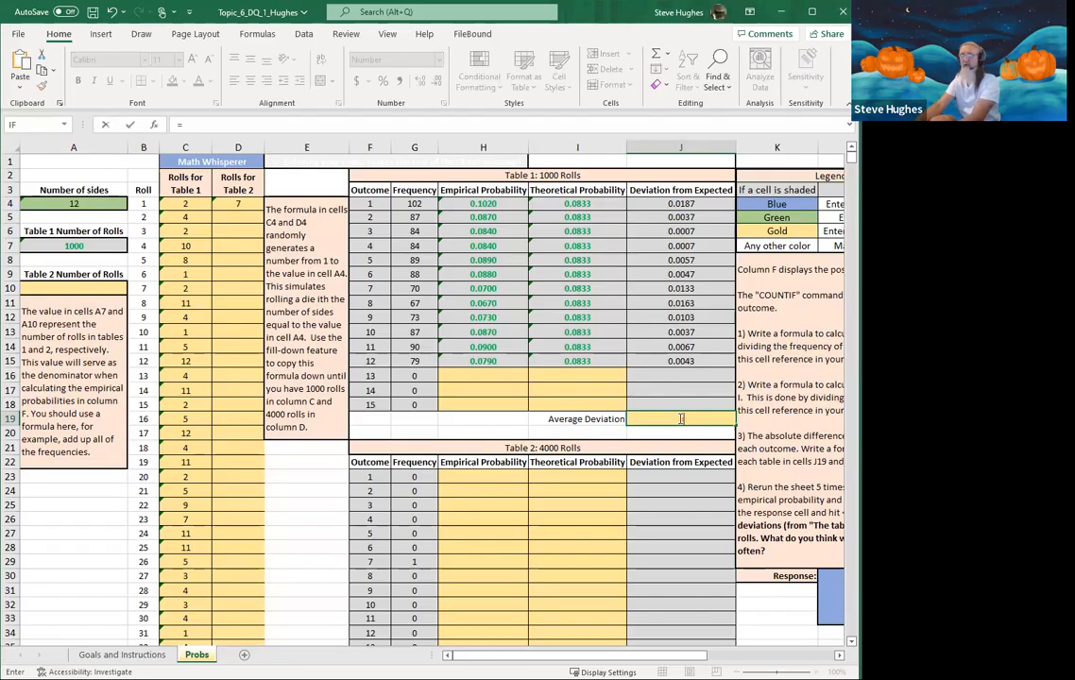
{"action": "type", "text": "average"}
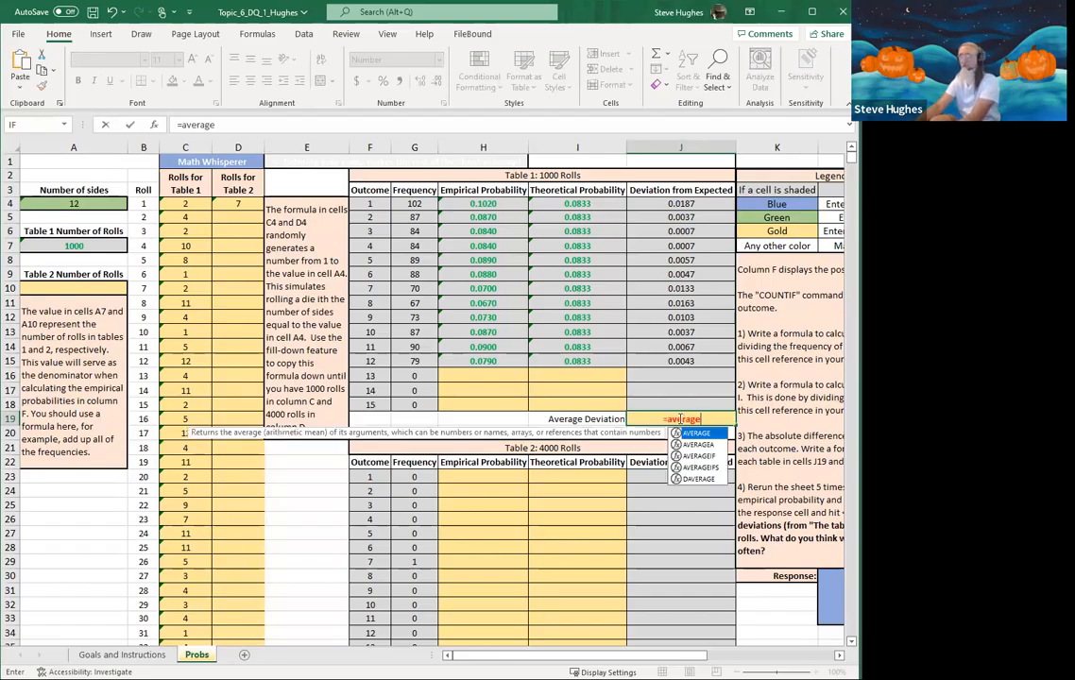
{"action": "type", "text": "("}
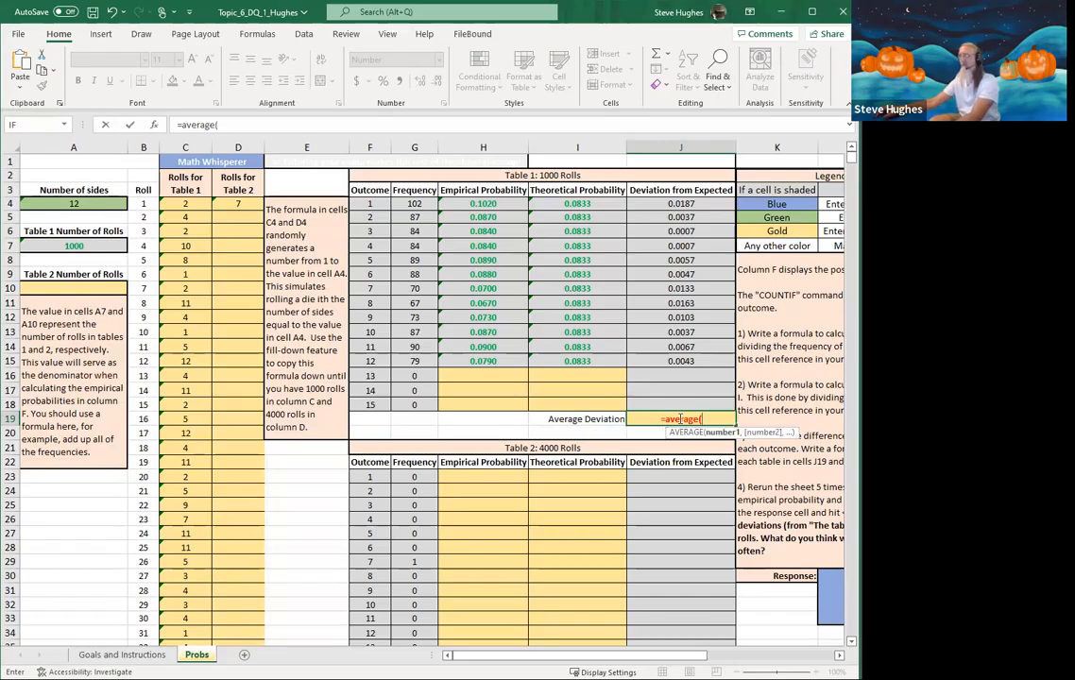
{"action": "key", "text": "ctrl+Up"}
{"action": "key", "text": "Down"}
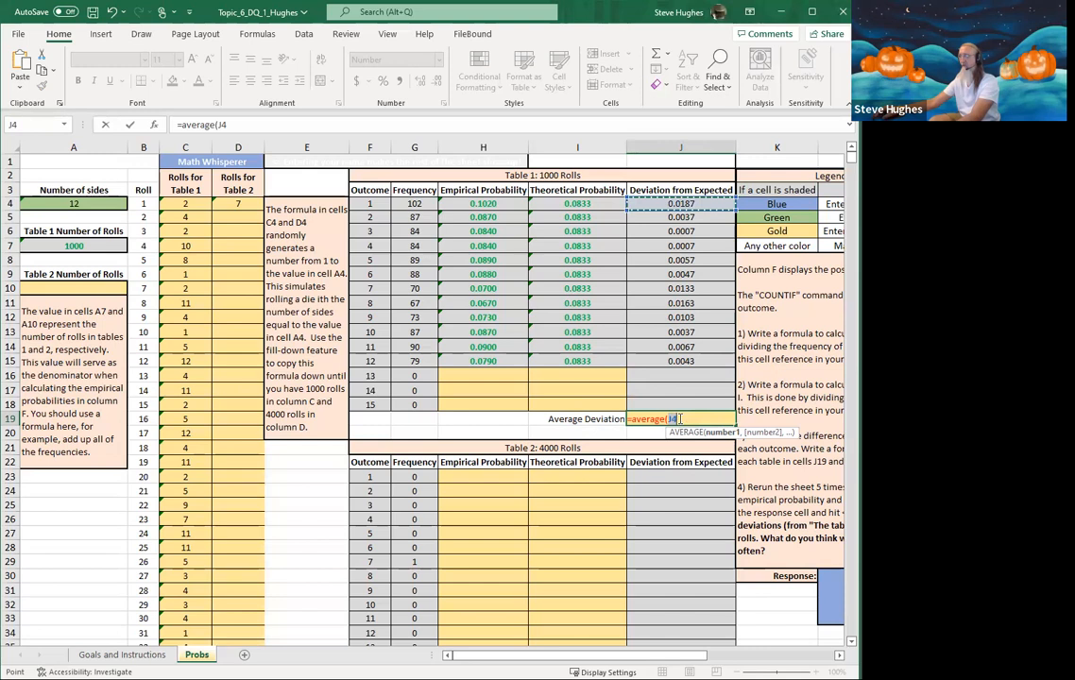
{"action": "key", "text": "ctrl+Down"}
{"action": "key", "text": "shift+Down"}
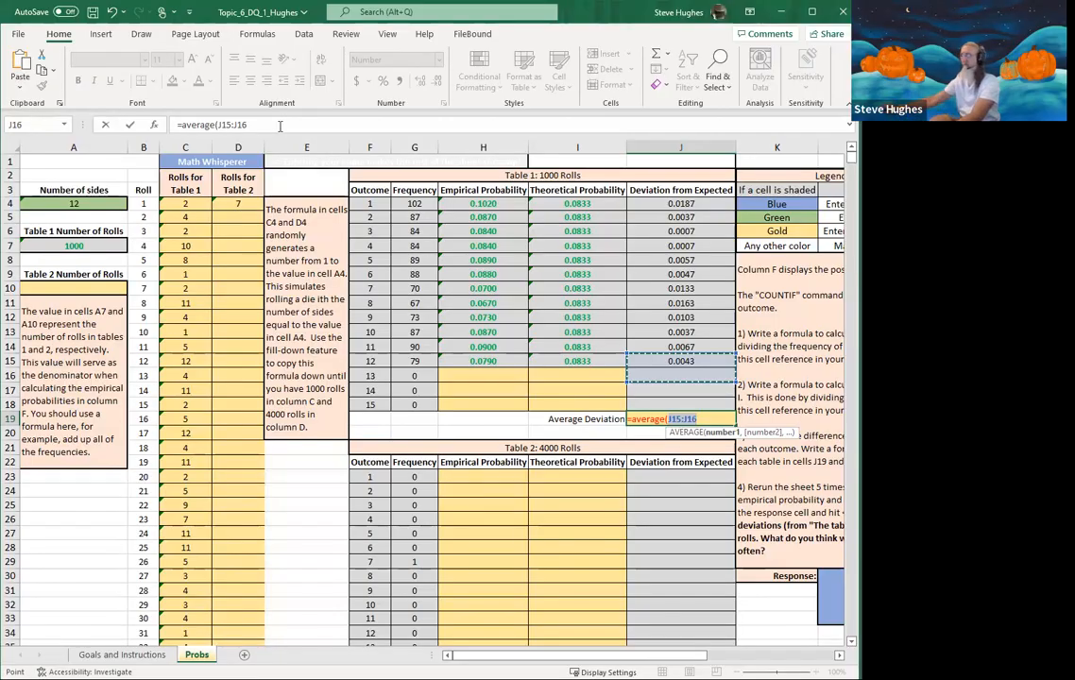
{"action": "key", "text": "BackSpace"}
{"action": "key", "text": "BackSpace"}
{"action": "key", "text": "BackSpace"}
{"action": "key", "text": "BackSpace"}
{"action": "key", "text": "BackSpace"}
{"action": "key", "text": "BackSpace"}
{"action": "key", "text": "BackSpace"}
Complete the average deviation formula in J19 with the range J4:J15 from Table 1's deviations.
{"action": "left_click", "coordinate": [681, 204]}
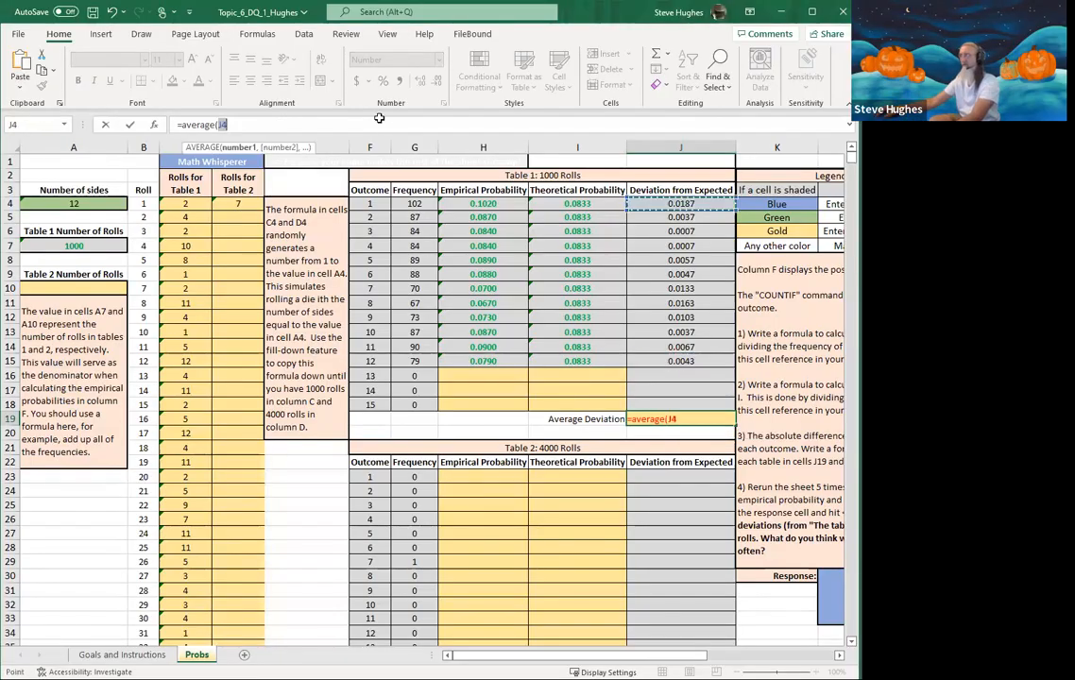
{"action": "key", "text": "ctrl+shift+Down"}
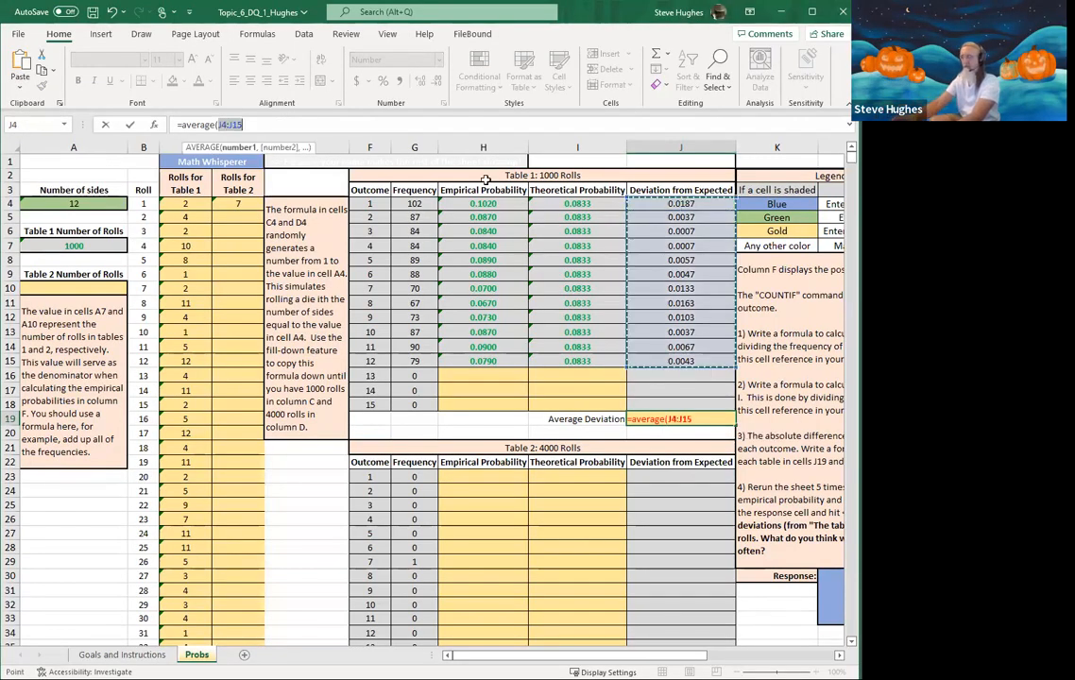
{"action": "type", "text": ")"}
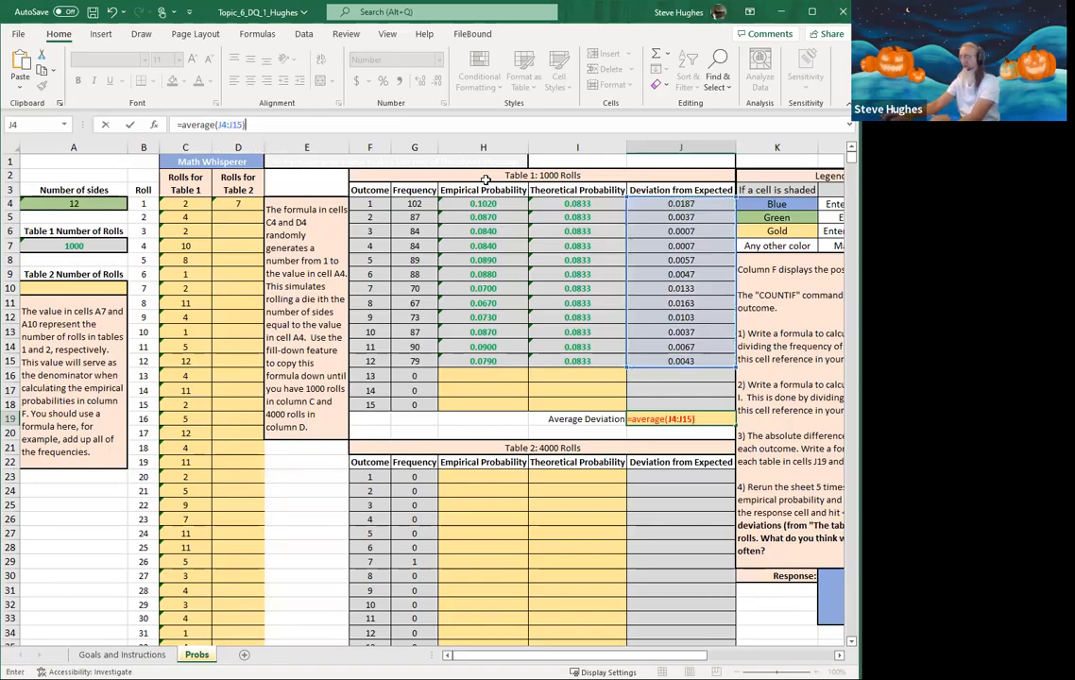
{"action": "key", "text": "Return"}
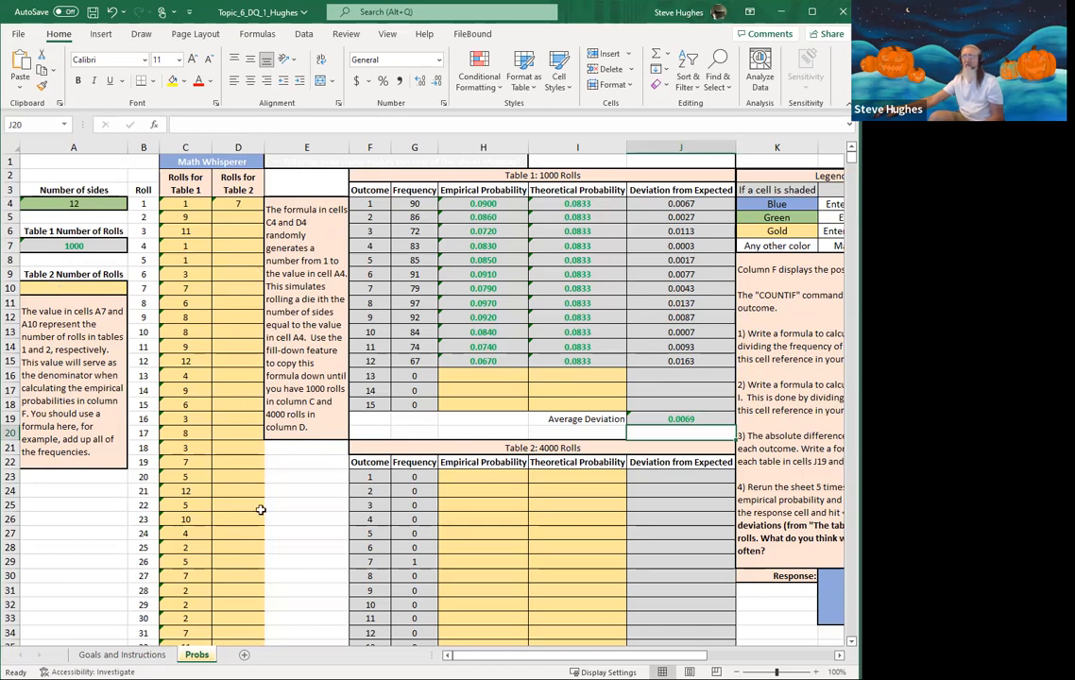
Examine Table 2's layout, the numbered instructions and the response area beside the tables.
{"action": "scroll", "coordinate": [213, 463], "scroll_direction": "down", "scroll_amount": 1}
{"action": "scroll", "coordinate": [228, 483], "scroll_direction": "down", "scroll_amount": 5}
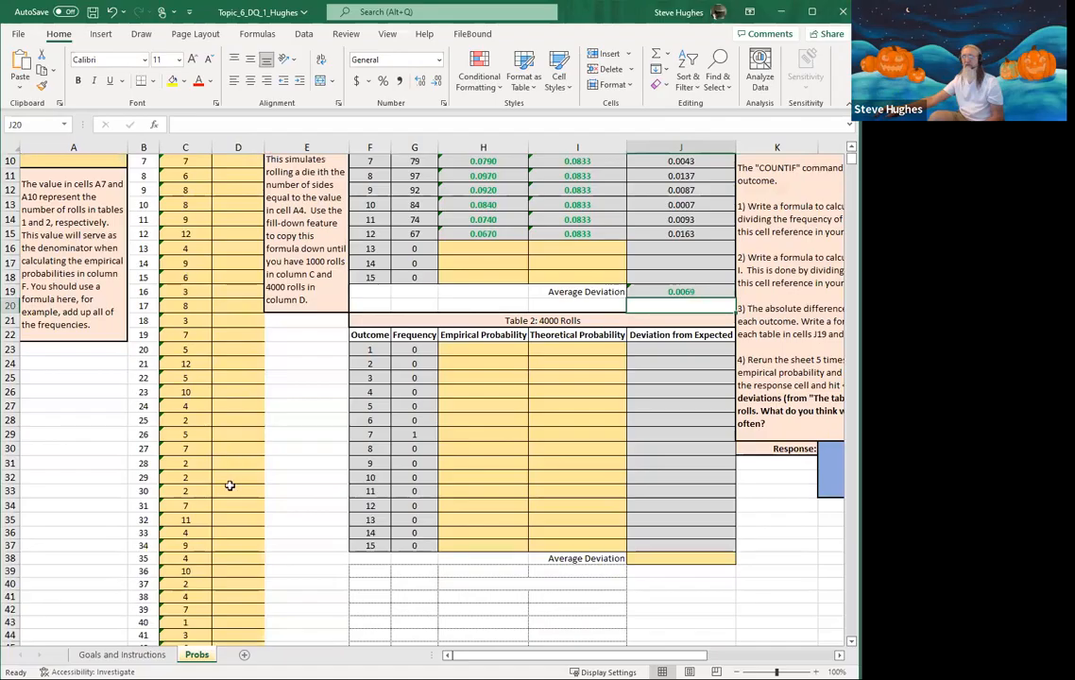
{"action": "scroll", "coordinate": [228, 483], "scroll_direction": "up", "scroll_amount": 5}
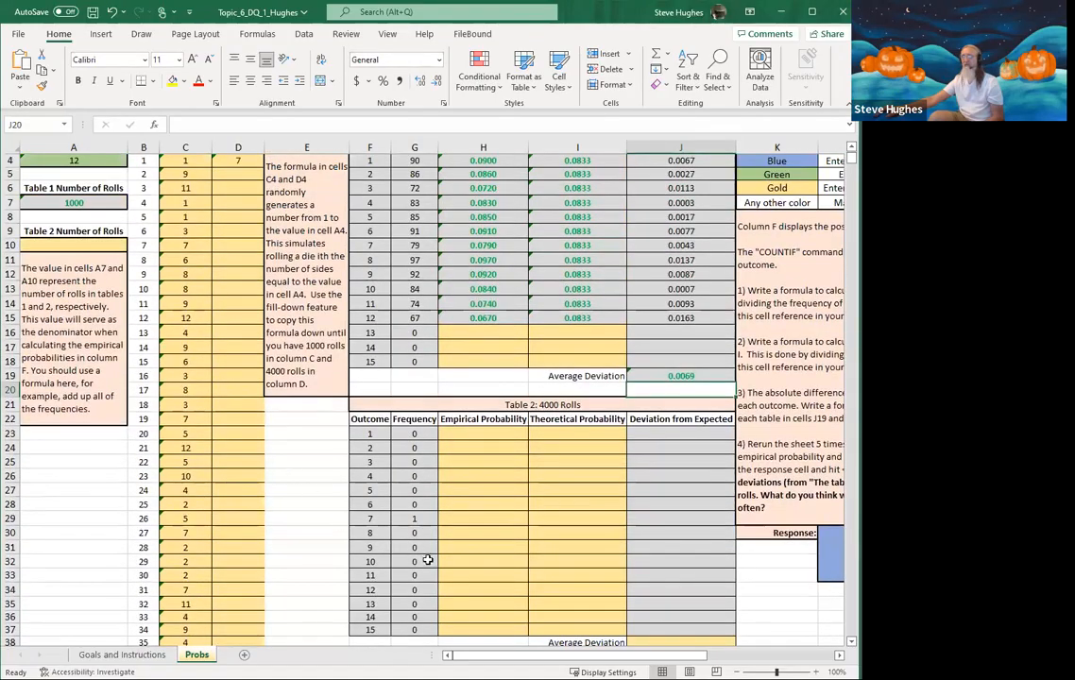
{"action": "scroll", "coordinate": [381, 496], "scroll_direction": "down", "scroll_amount": 1}
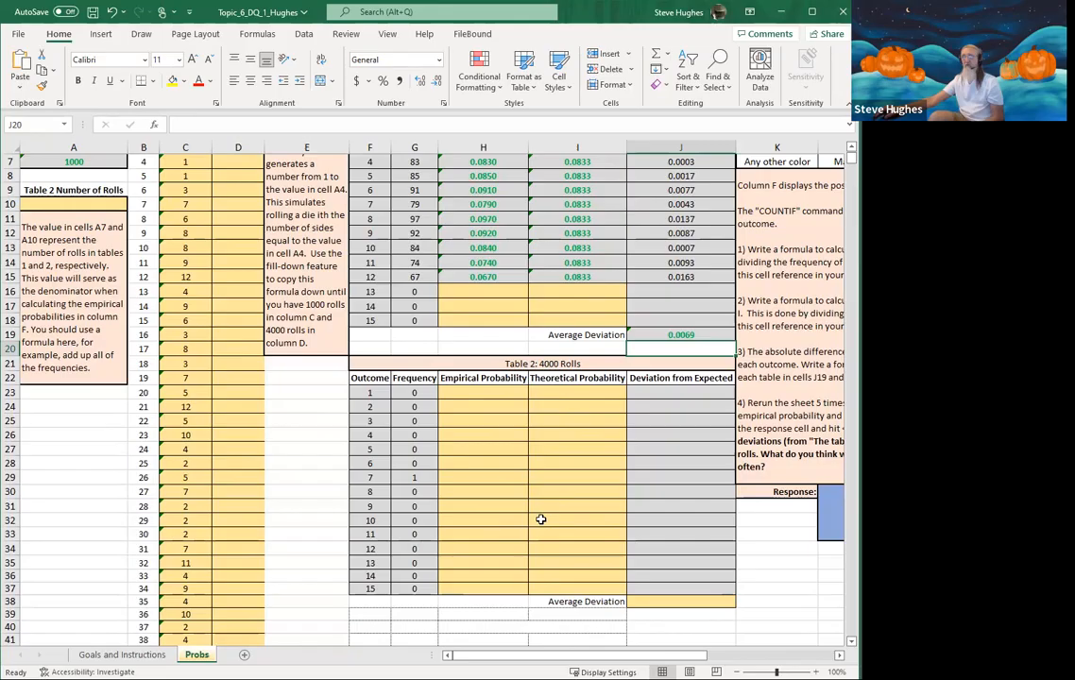
{"action": "scroll", "coordinate": [553, 518], "scroll_direction": "down", "scroll_amount": 2}
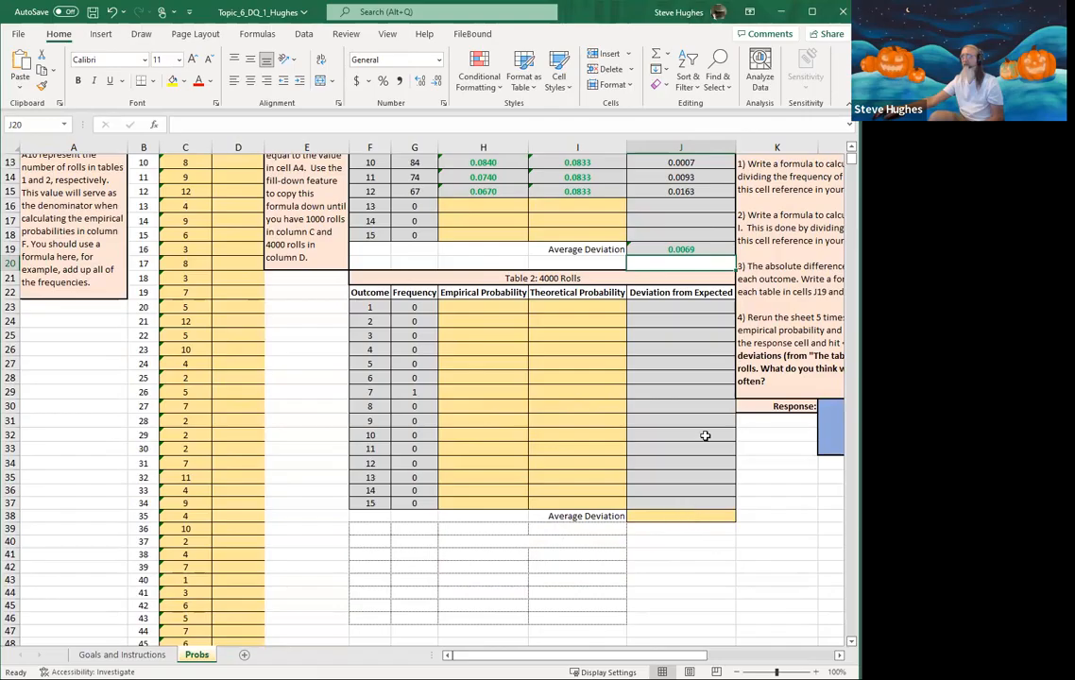
{"action": "left_click_drag", "start_coordinate": [694, 659], "coordinate": [786, 655]}
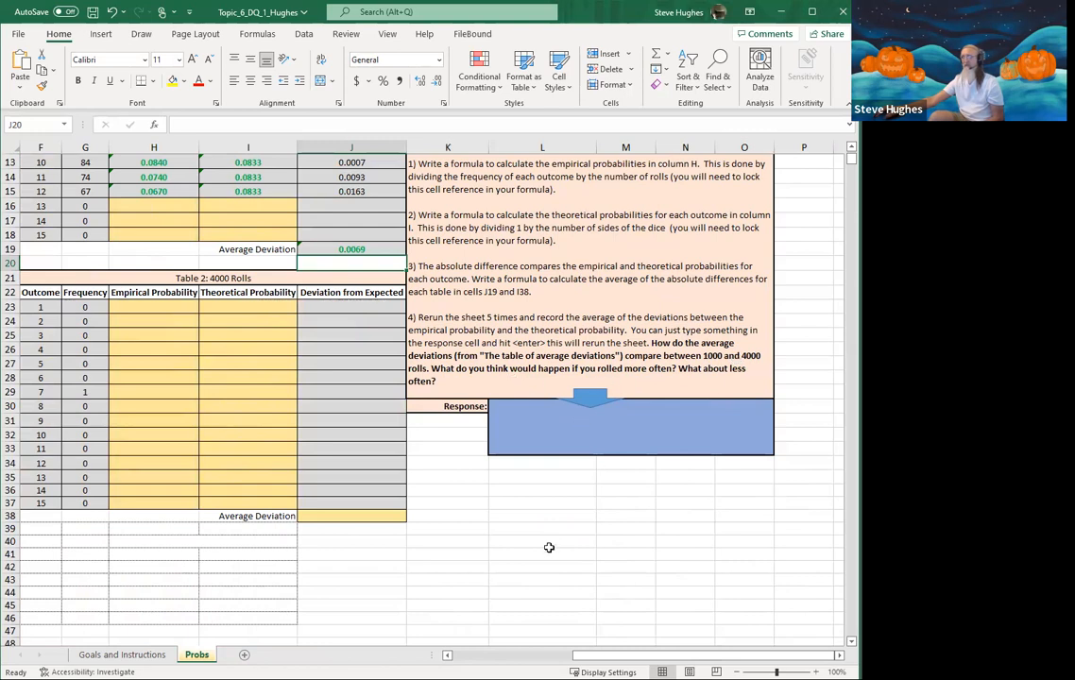
{"action": "left_click_drag", "start_coordinate": [576, 655], "coordinate": [534, 659]}
{"action": "scroll", "coordinate": [468, 428], "scroll_direction": "up", "scroll_amount": 3}
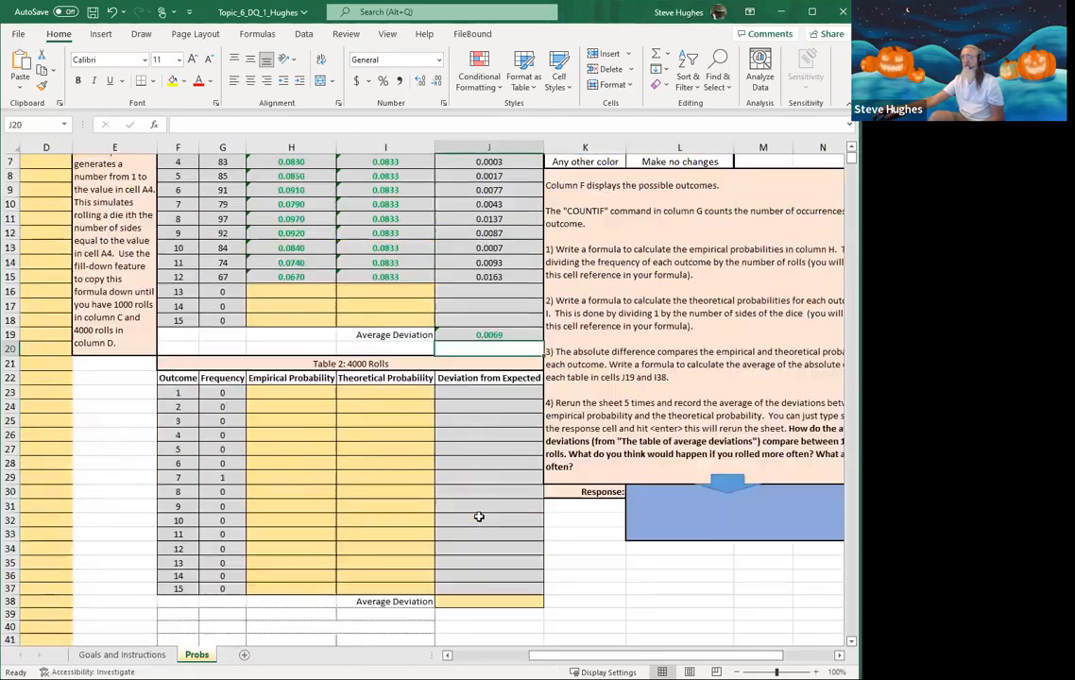
{"action": "scroll", "coordinate": [412, 400], "scroll_direction": "up", "scroll_amount": 1}
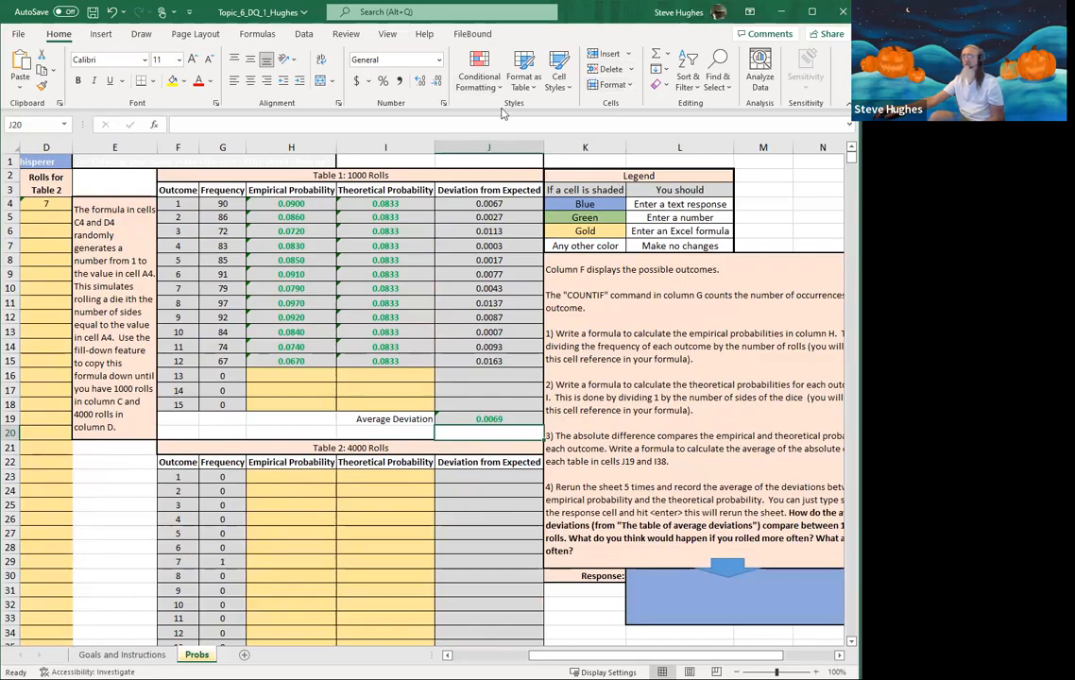
Circle Table 1's deviation values, Table 2's deviation column and Table 1's average deviation in red freehand ink.
{"action": "mouse_move", "coordinate": [500, 182]}
{"action": "left_mouse_down"}
{"action": "mouse_move", "coordinate": [477, 357]}
{"action": "mouse_move", "coordinate": [529, 198]}
{"action": "mouse_move", "coordinate": [503, 180]}
{"action": "left_mouse_up"}
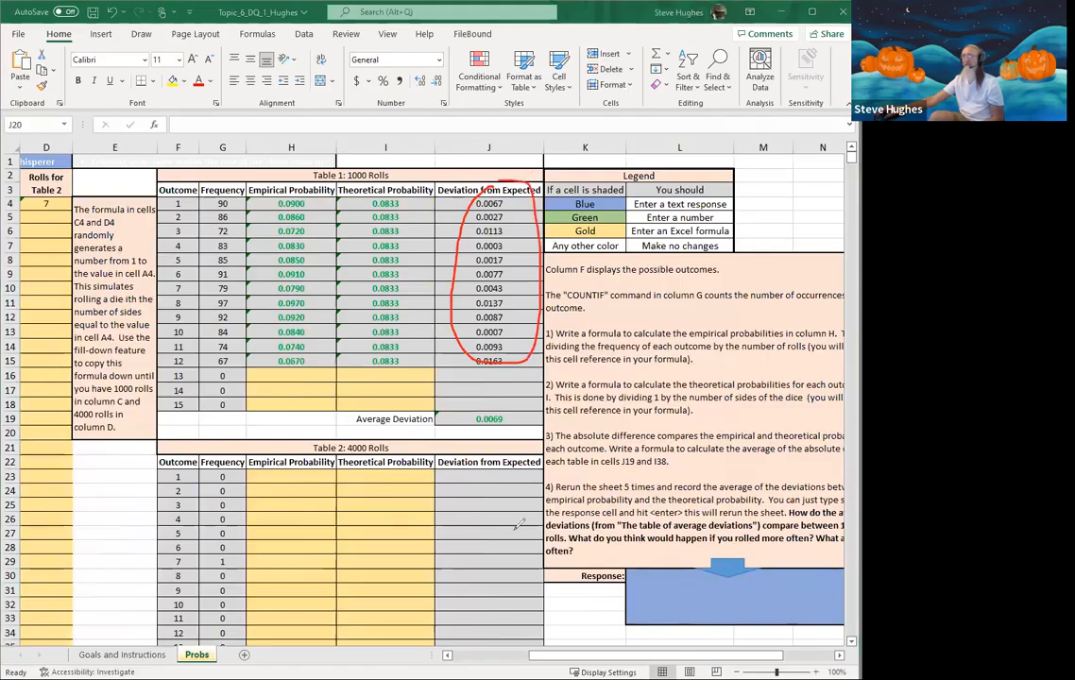
{"action": "mouse_move", "coordinate": [454, 492]}
{"action": "left_mouse_down"}
{"action": "mouse_move", "coordinate": [491, 623]}
{"action": "mouse_move", "coordinate": [510, 491]}
{"action": "mouse_move", "coordinate": [493, 469]}
{"action": "left_mouse_up"}
{"action": "mouse_move", "coordinate": [507, 401]}
{"action": "left_mouse_down"}
{"action": "mouse_move", "coordinate": [467, 440]}
{"action": "mouse_move", "coordinate": [495, 389]}
{"action": "left_mouse_up"}
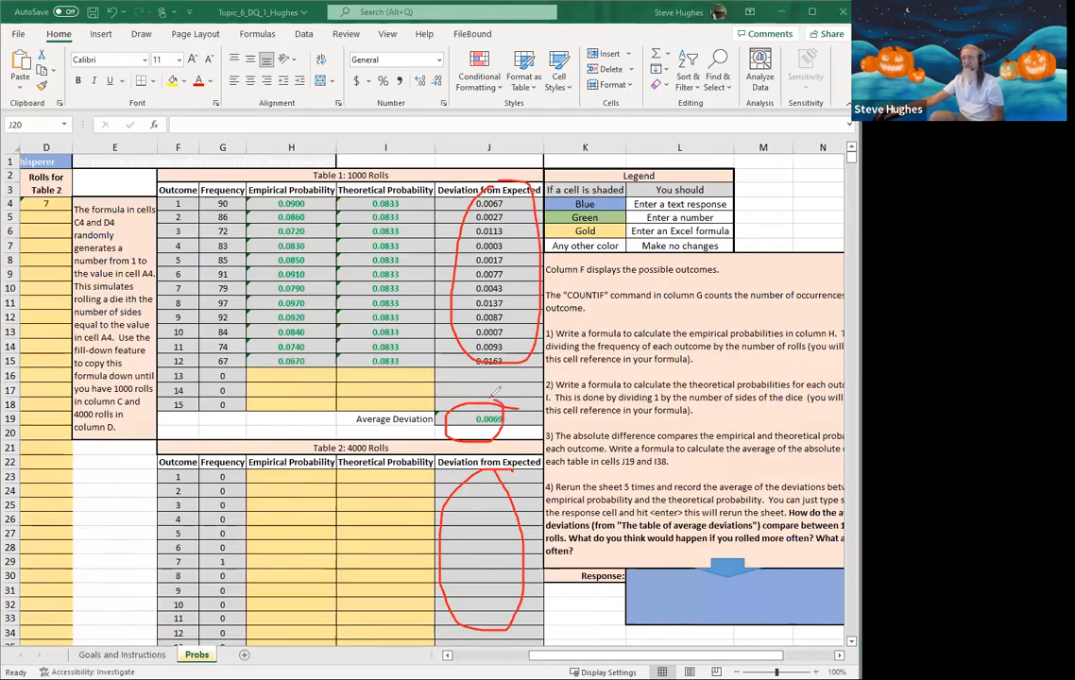